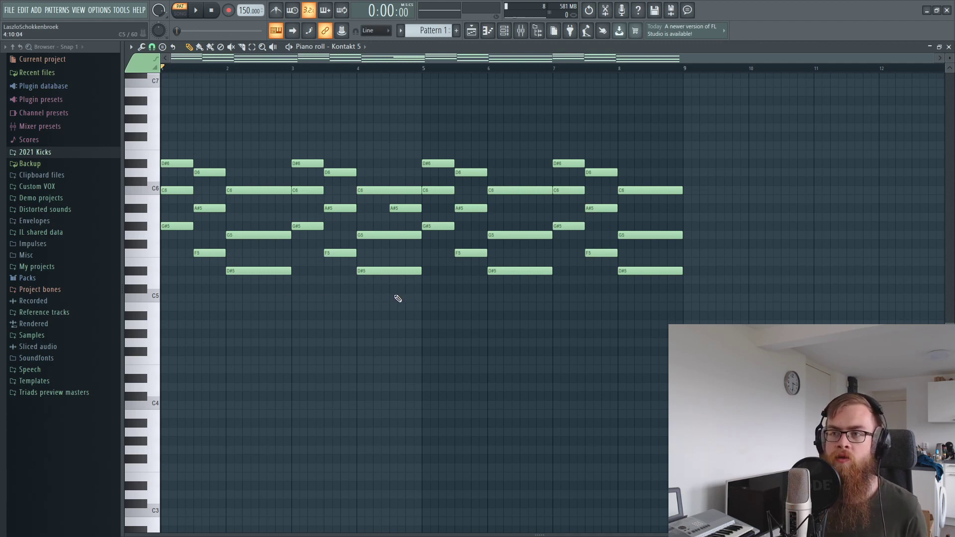
drag(412, 294, 158, 109)
key(space)
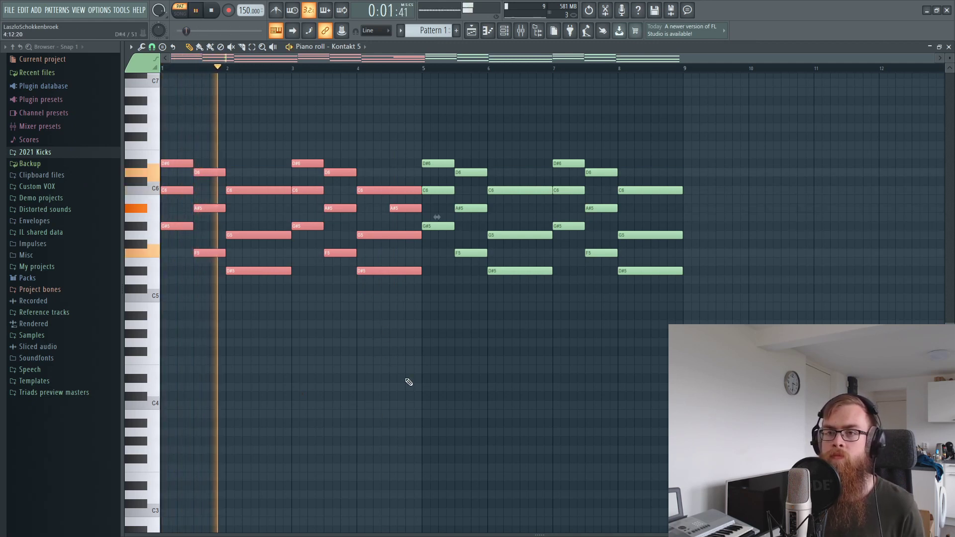
click(516, 414)
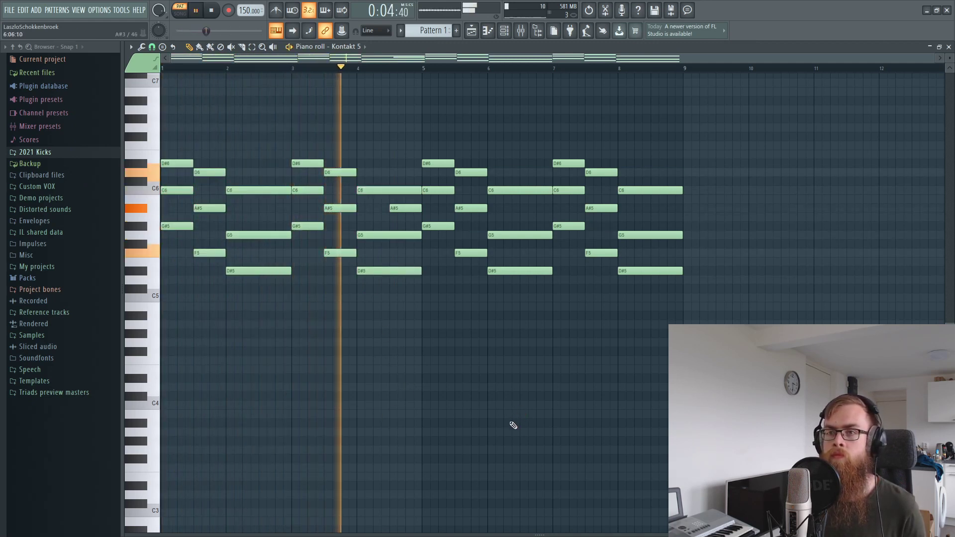
key(space)
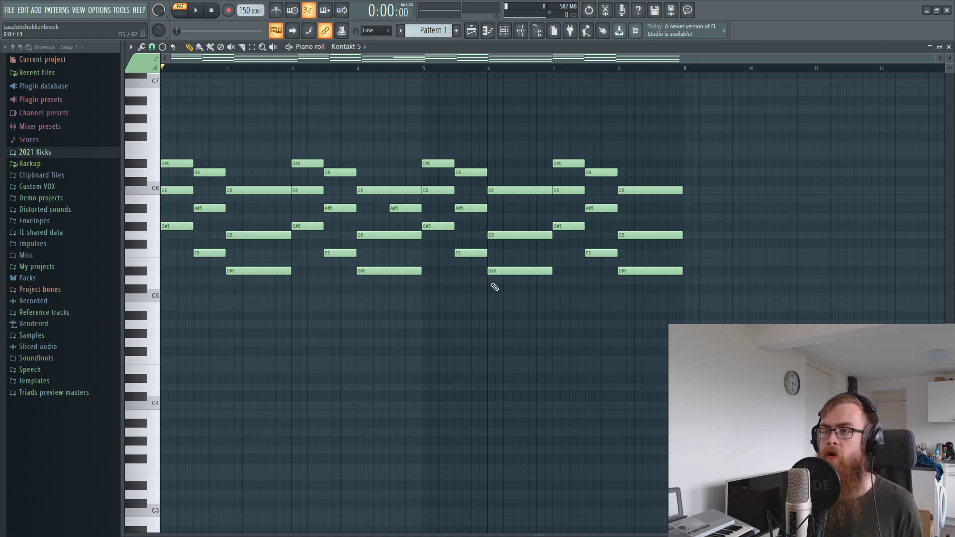
Step: Drop the bar-7 chord's top D#6 note to D#5 and audition the last two chords
click(567, 163)
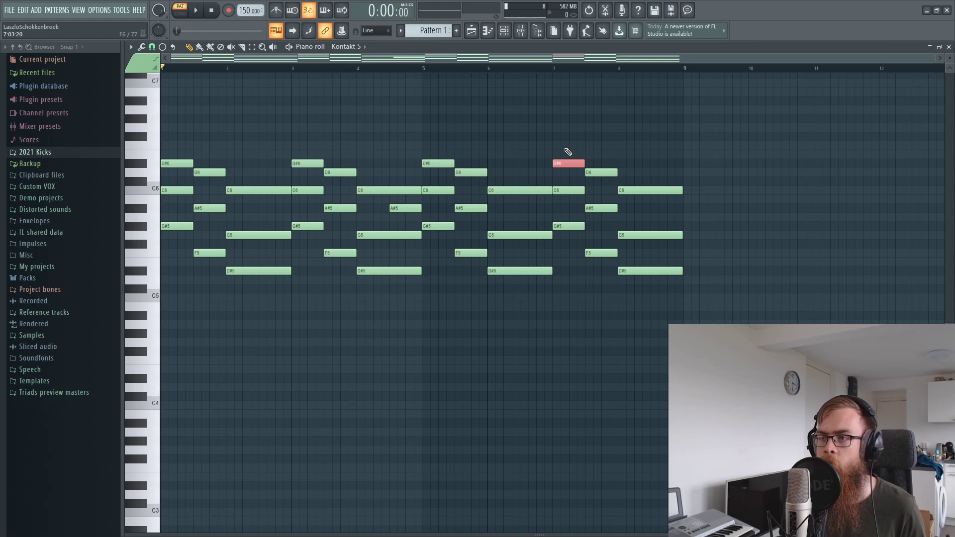
key(ctrl+Down)
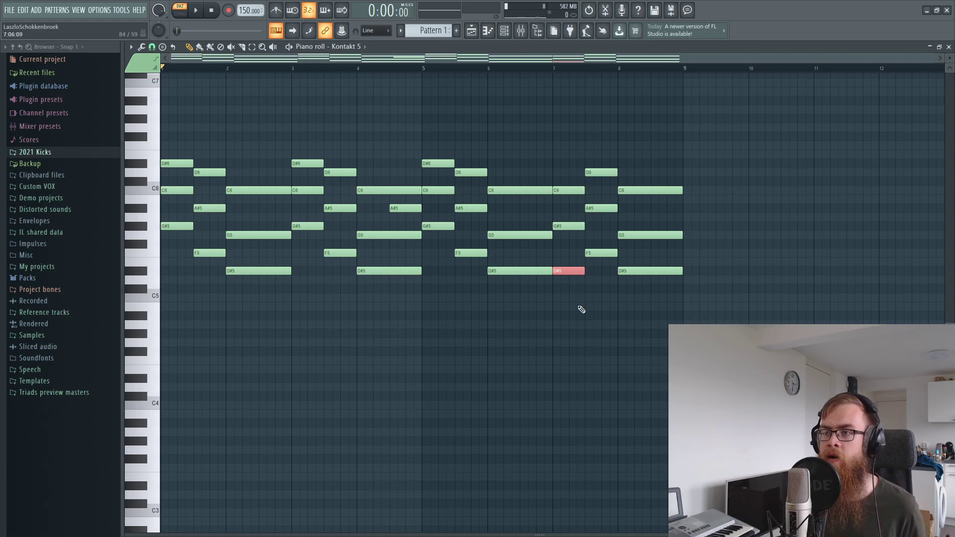
drag(581, 309, 677, 111)
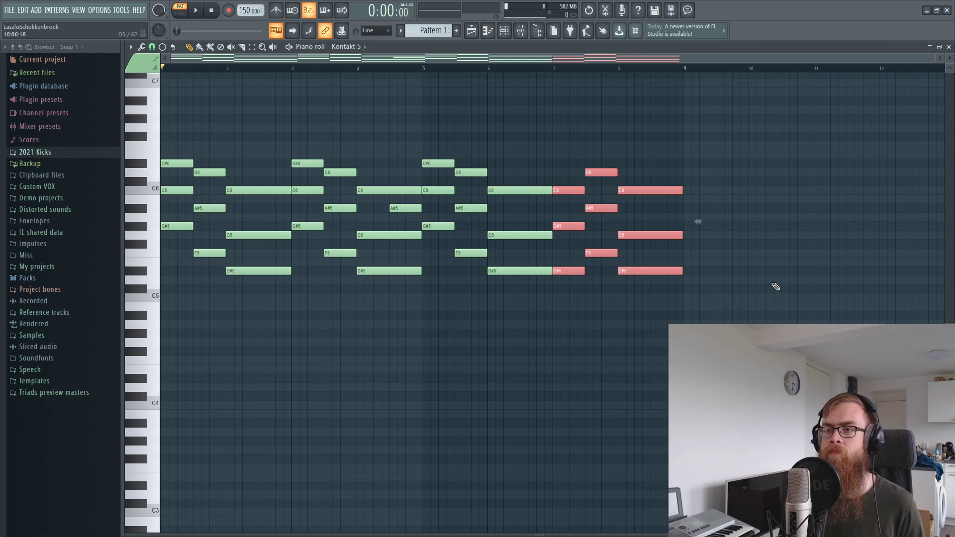
key(space)
key(ctrl+d)
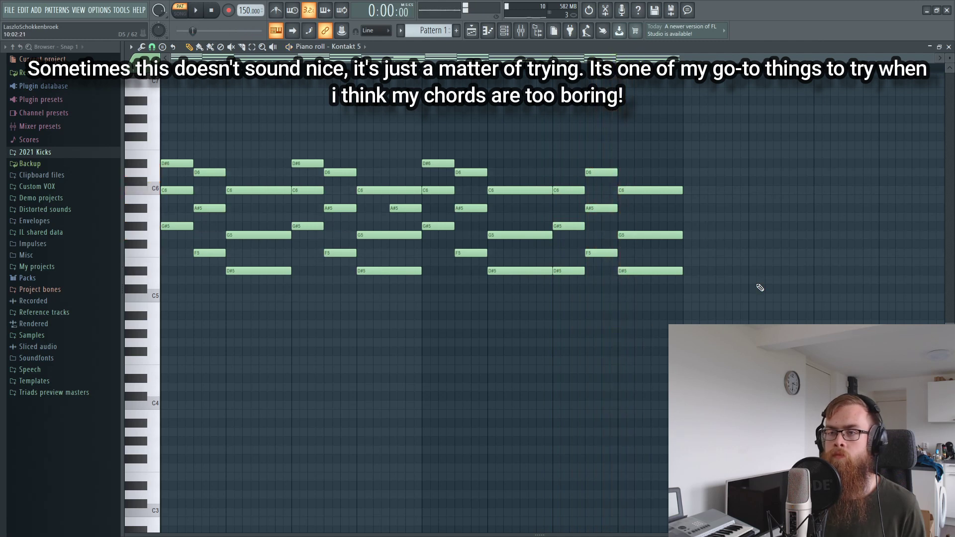
key(space)
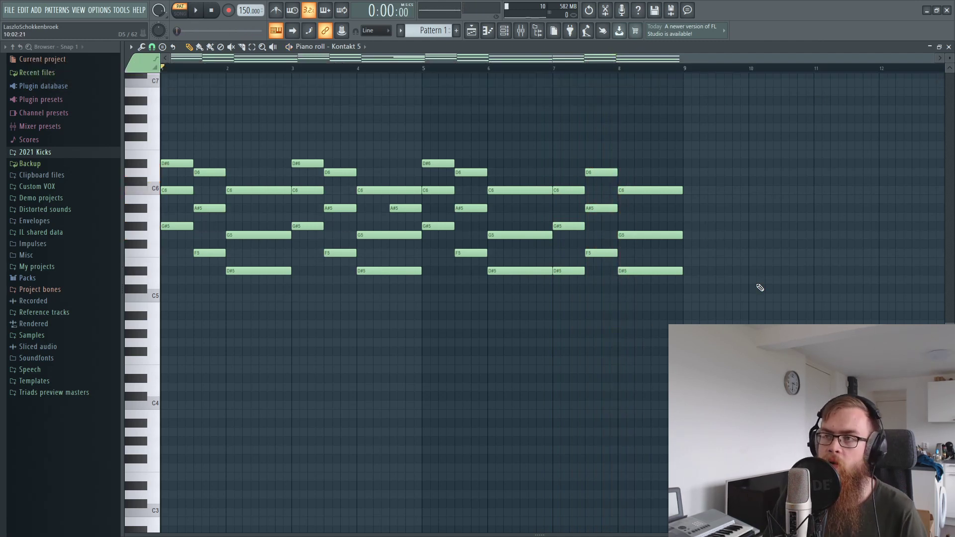
Step: Place a second Pattern 1 clip on Track 1 at bar 9 in the Playlist
click(471, 30)
drag(159, 81, 482, 79)
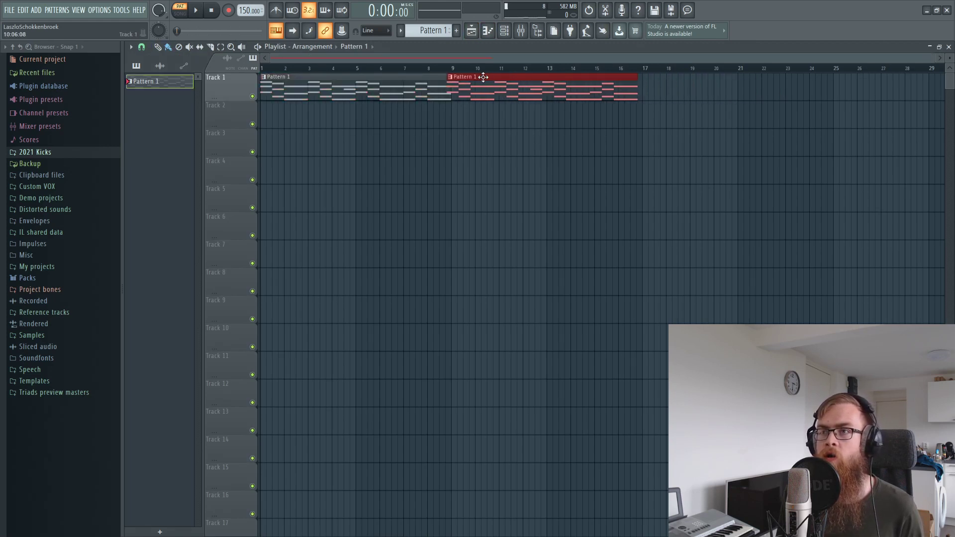
scroll(460, 75, up, 3)
scroll(460, 75, down, 4)
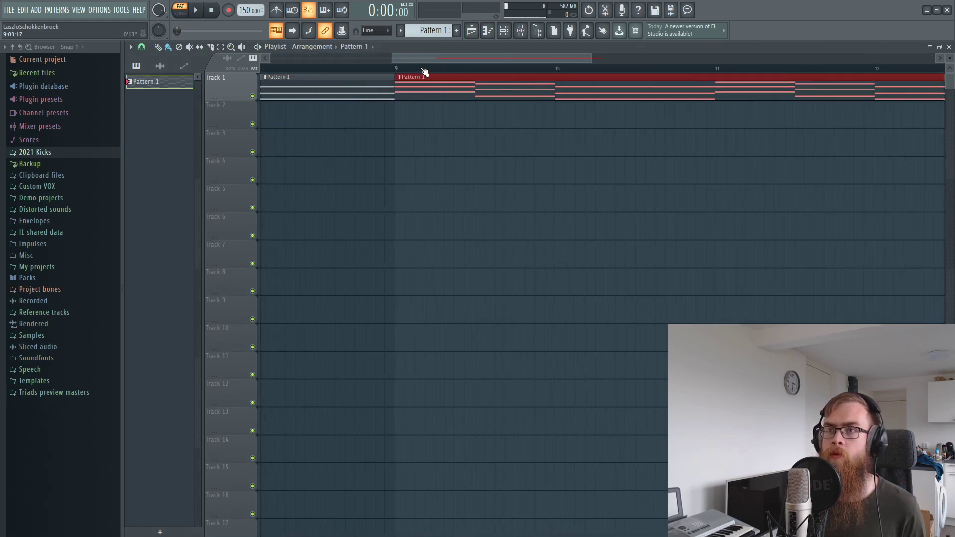
Step: Keep the snap at 1/4 beat and select bars 17 to 30 across the first tracks
click(143, 47)
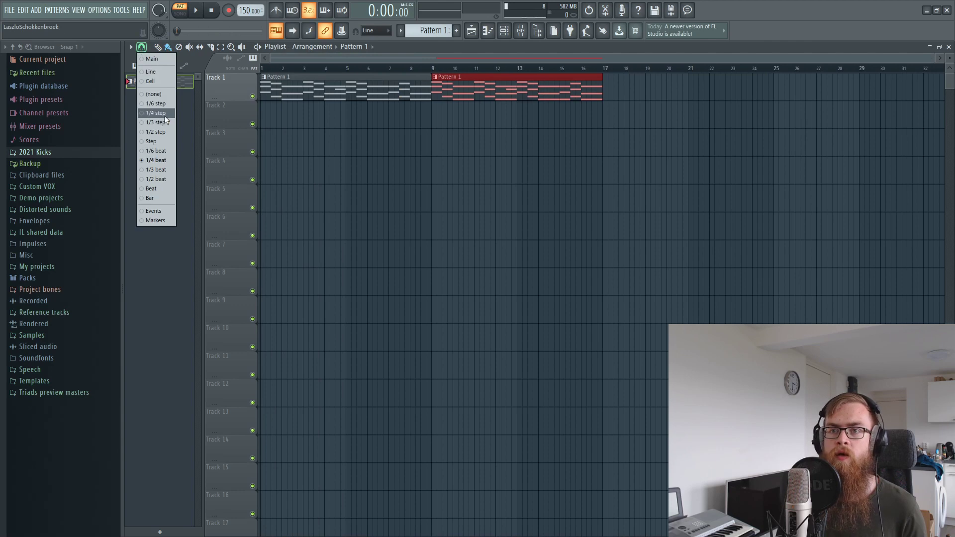
click(168, 159)
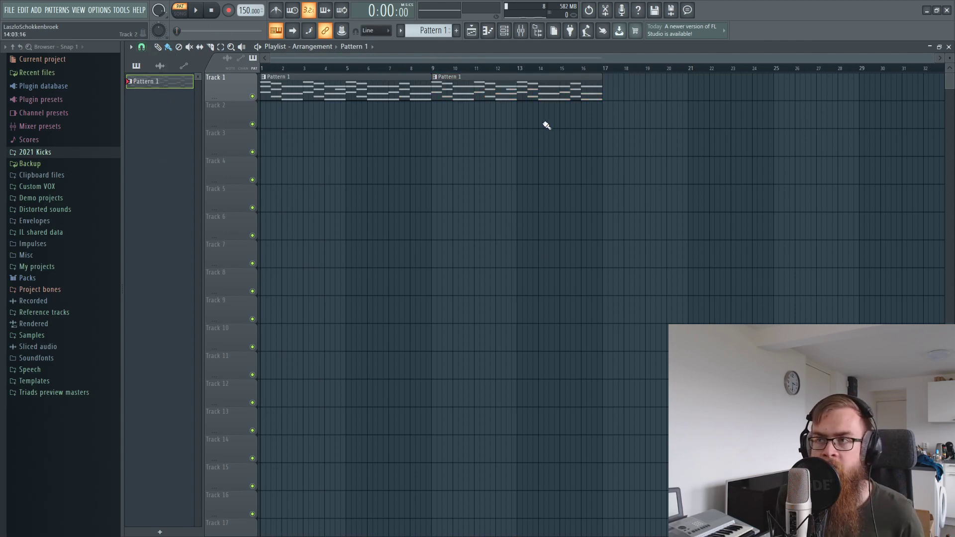
drag(607, 150, 899, 64)
key(F9)
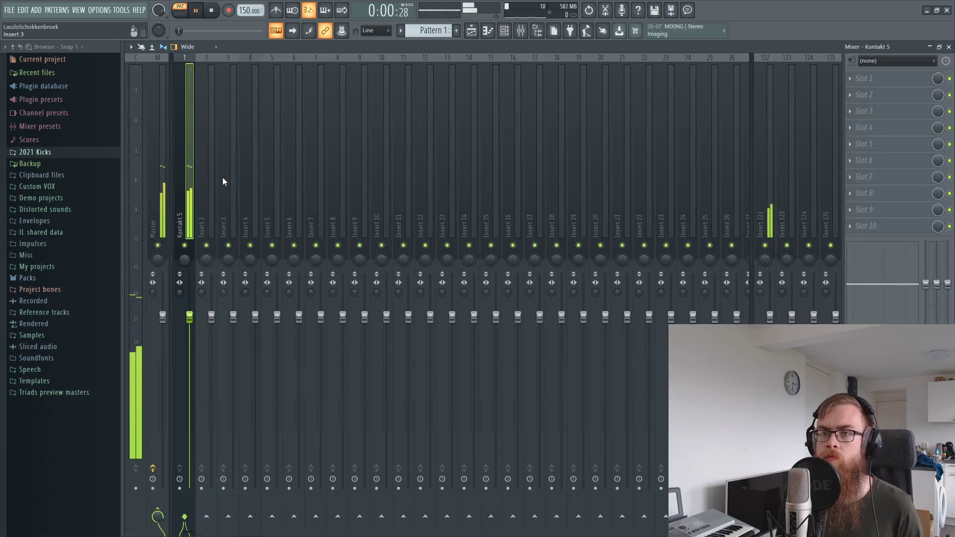
Step: Load FabFilter Pro-Q 2 on the Kontakt 5 insert with a Low Cut band near 139 Hz
click(864, 78)
click(718, 317)
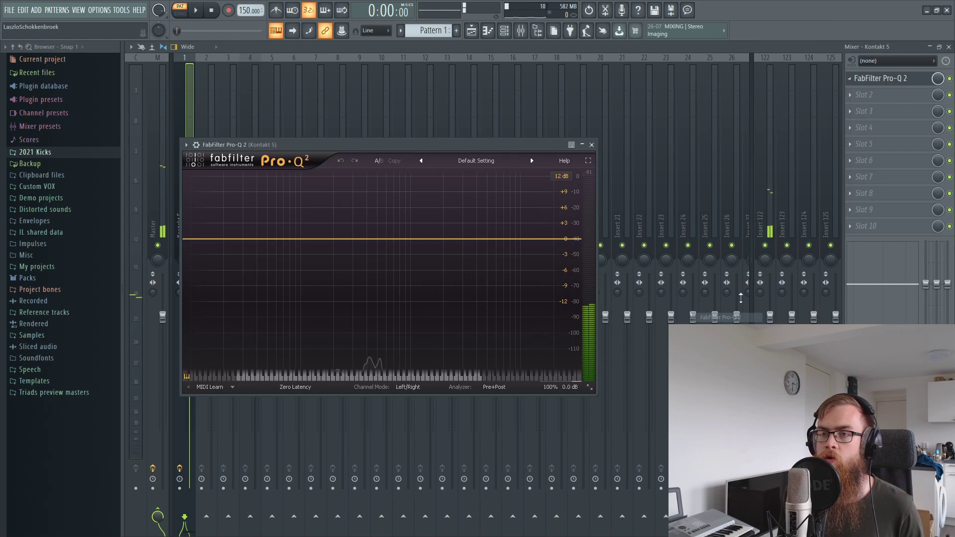
click(323, 253)
click(240, 339)
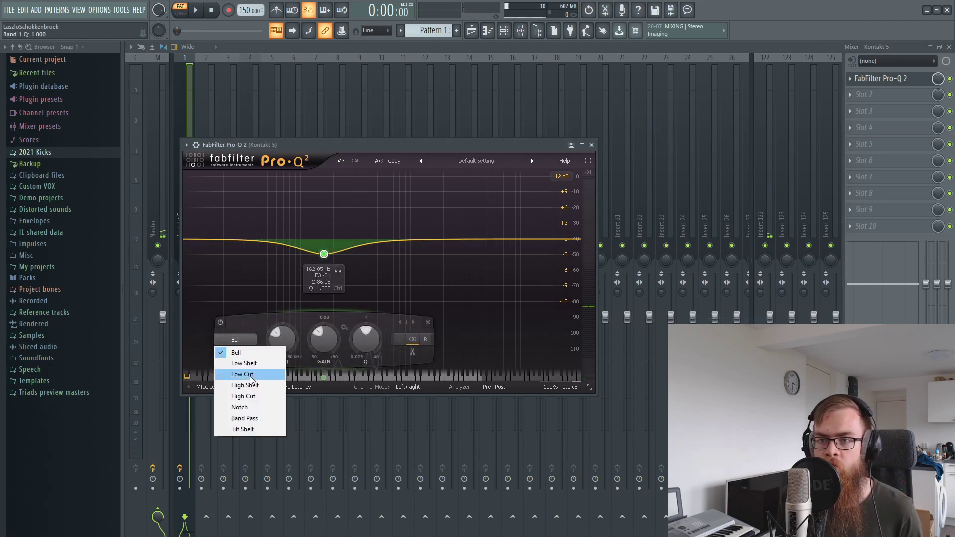
click(234, 373)
drag(324, 252, 319, 244)
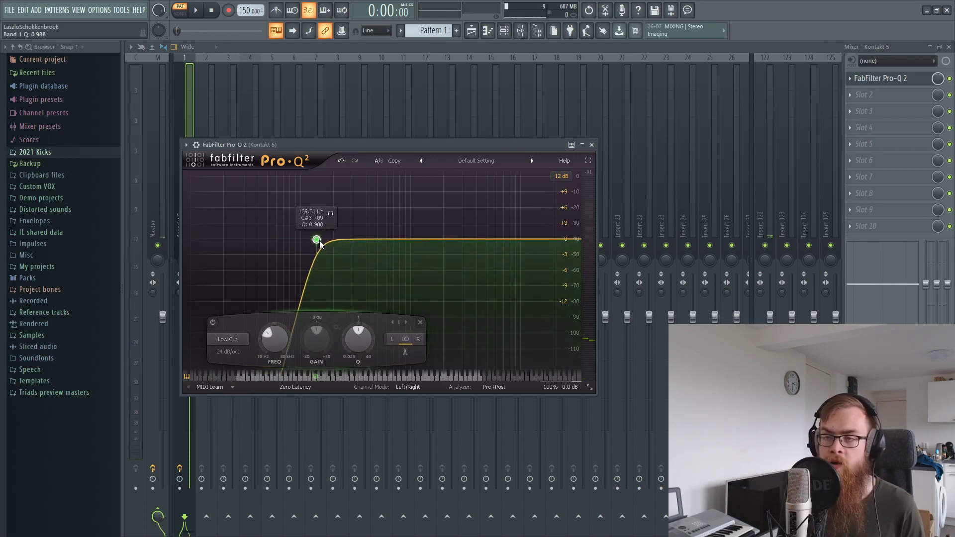
key(space)
key(Escape)
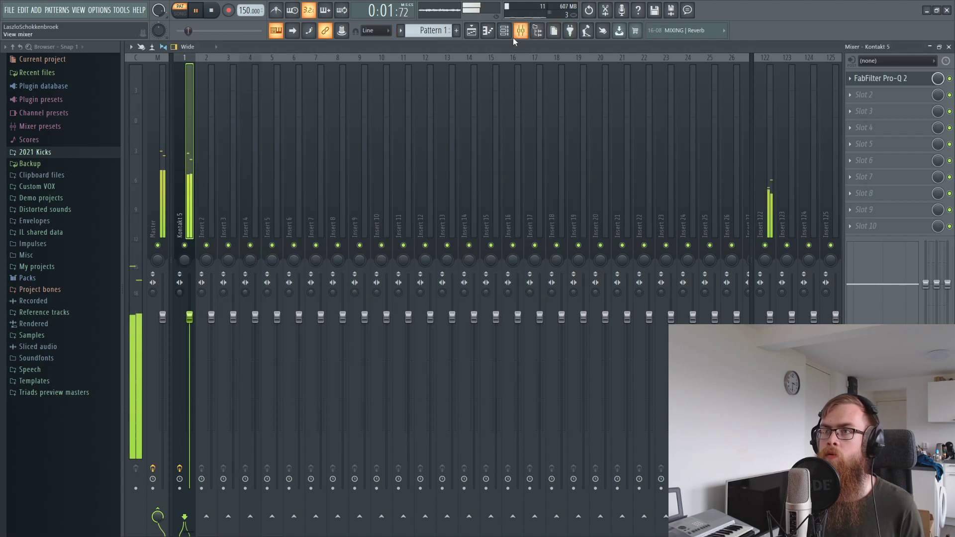
key(F6)
key(space)
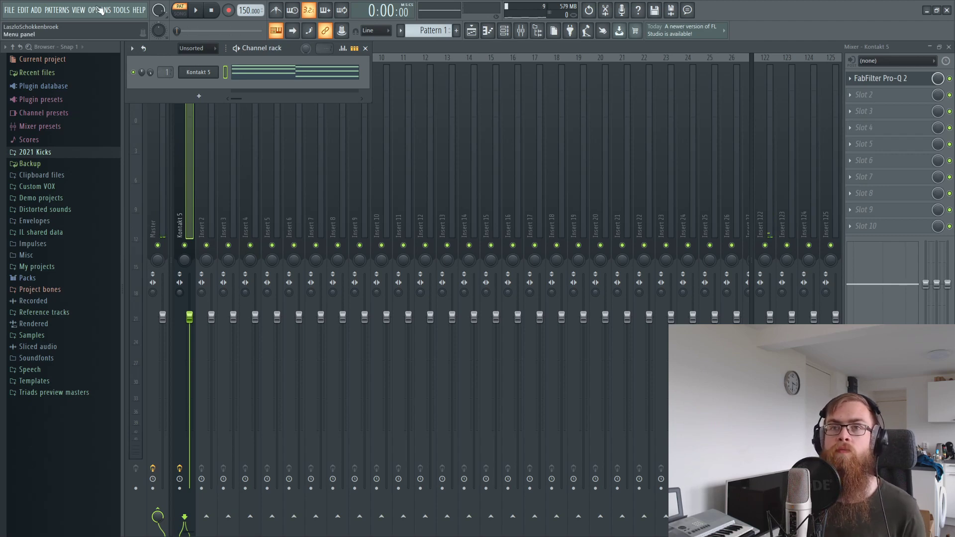
Step: Add a Sylenth1 bass channel and audition Track 3 soloed
click(37, 10)
click(75, 124)
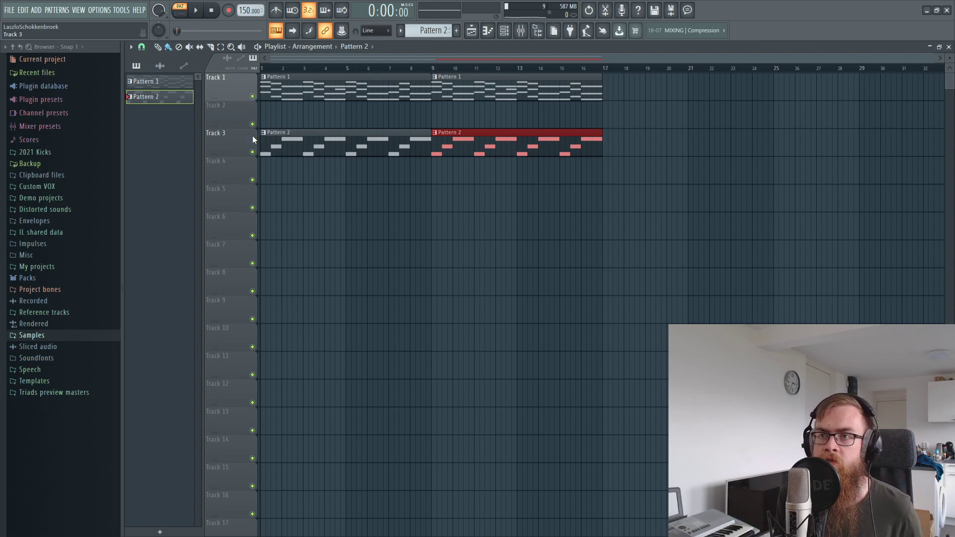
ctrl+click(252, 152)
key(space)
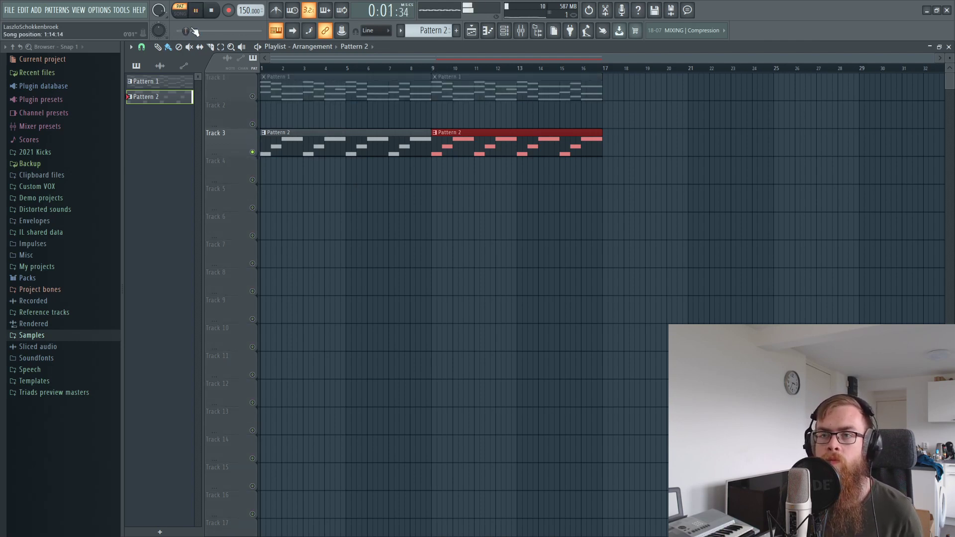
key(space)
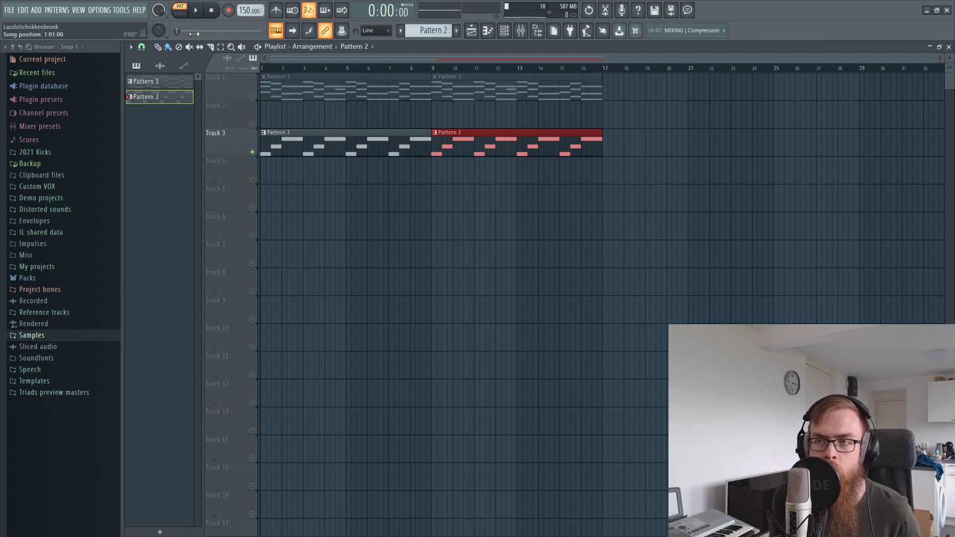
Step: Clear the solo and play the whole song arrangement in Song mode
ctrl+click(252, 97)
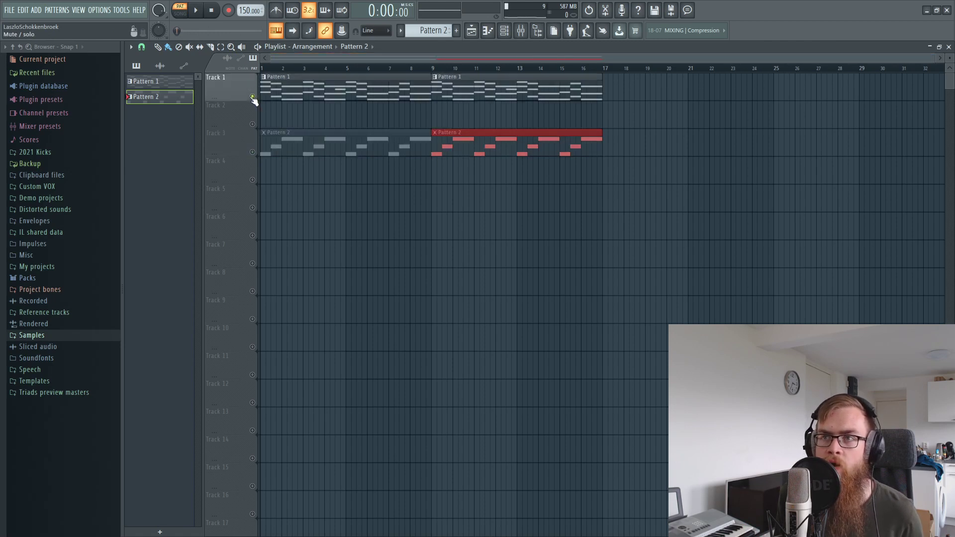
ctrl+click(252, 97)
key(l)
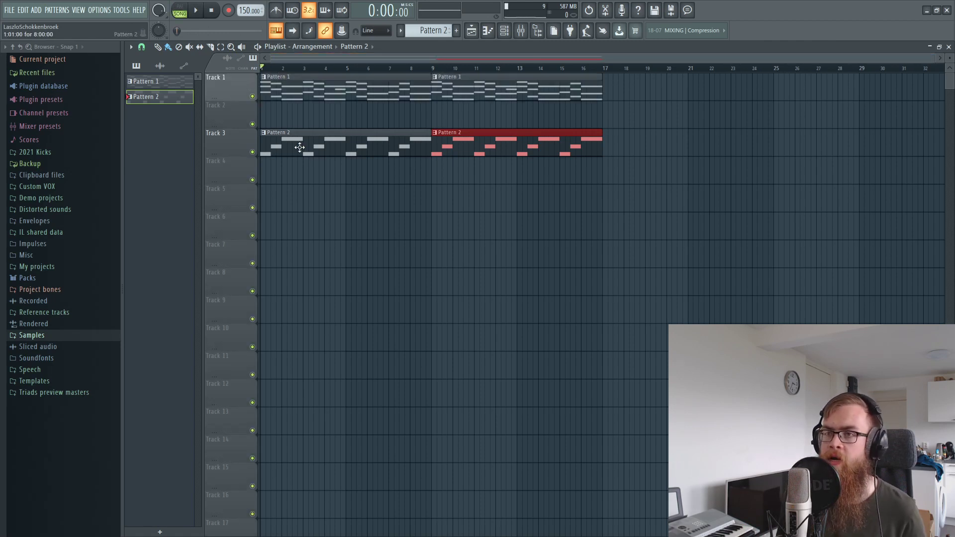
key(space)
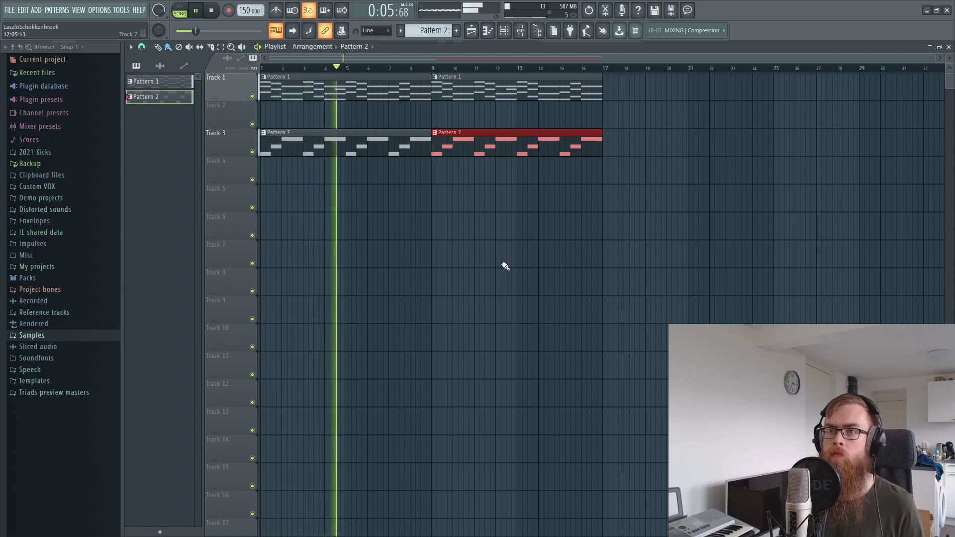
key(space)
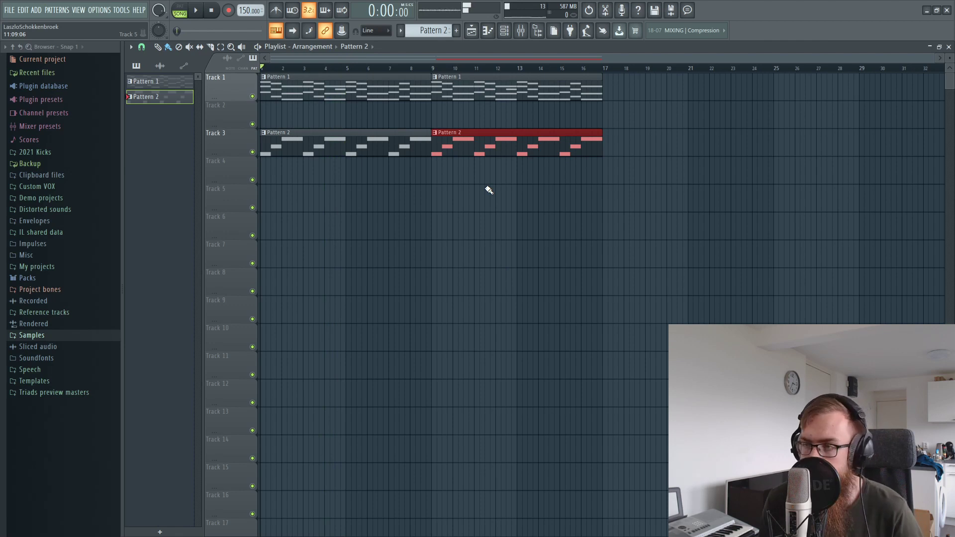
Step: Route the Drumazon channel to its mixer insert from the channel rack options
click(506, 32)
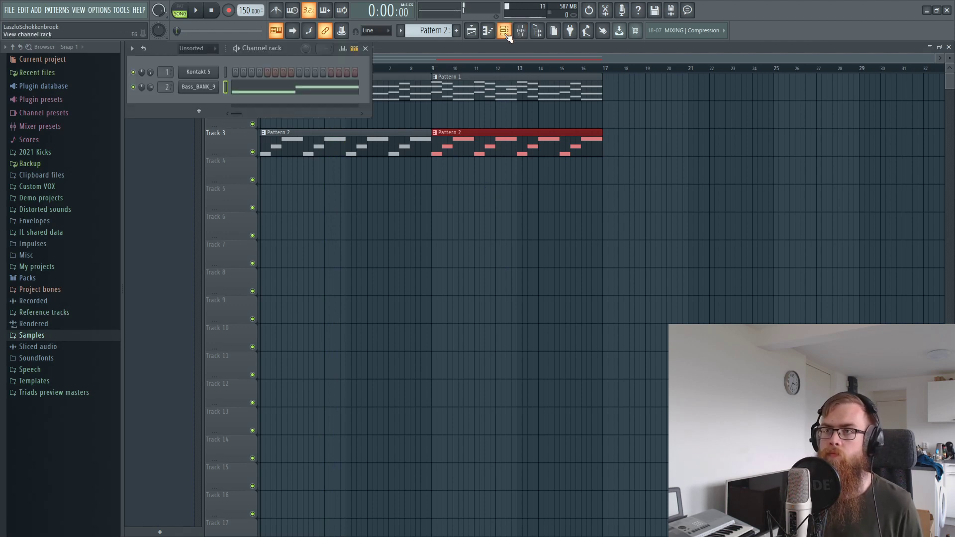
click(506, 34)
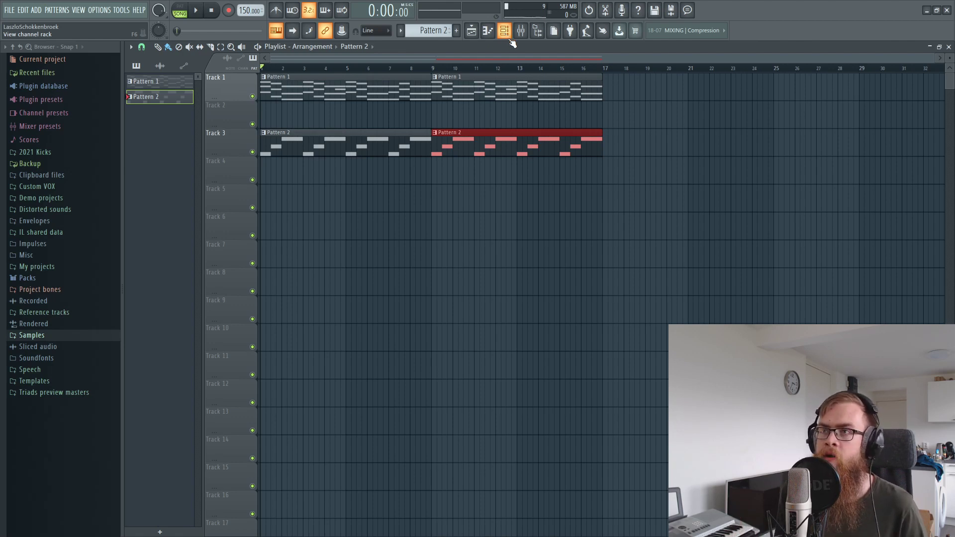
click(511, 39)
click(23, 11)
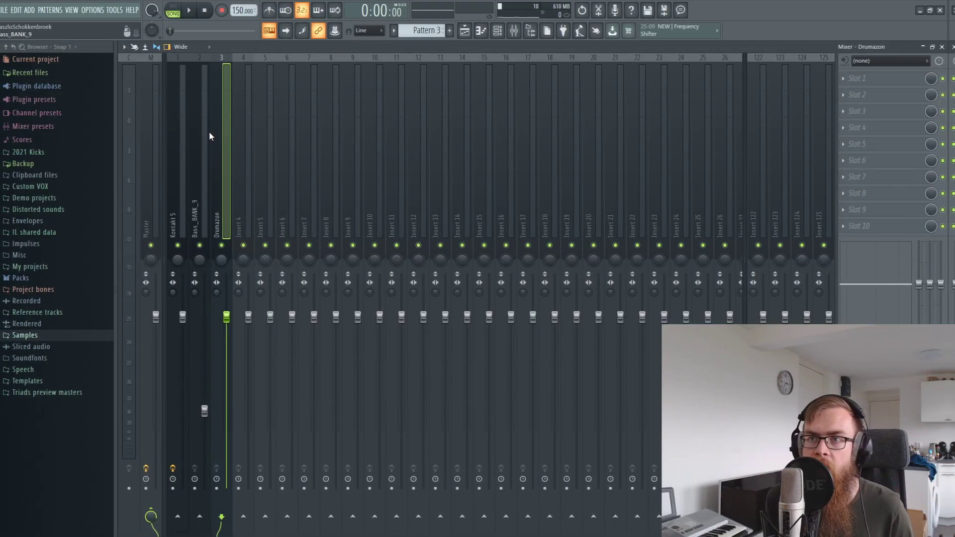
right_click(221, 133)
mouse_move(248, 109)
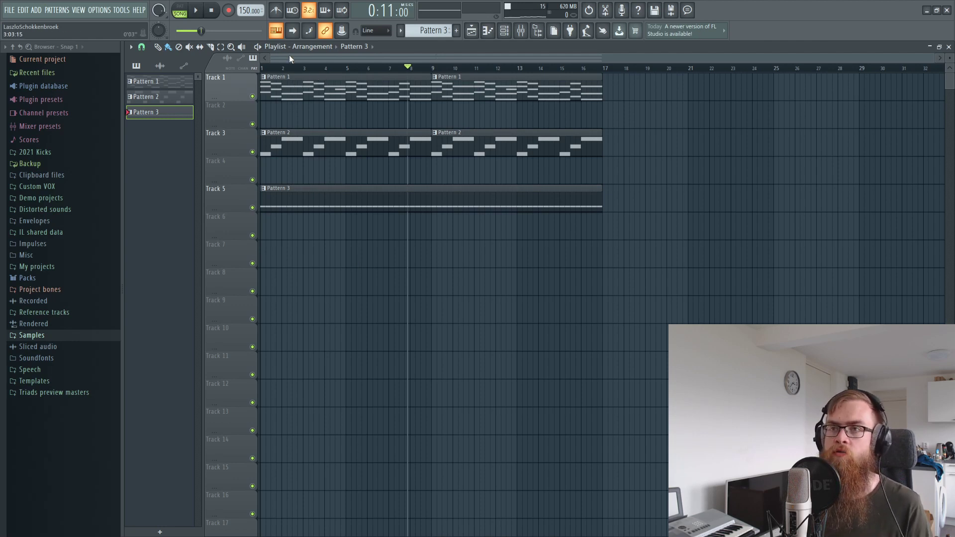
Step: Delete the Hand Clap notes before bar 9 in Pattern 3
key(space)
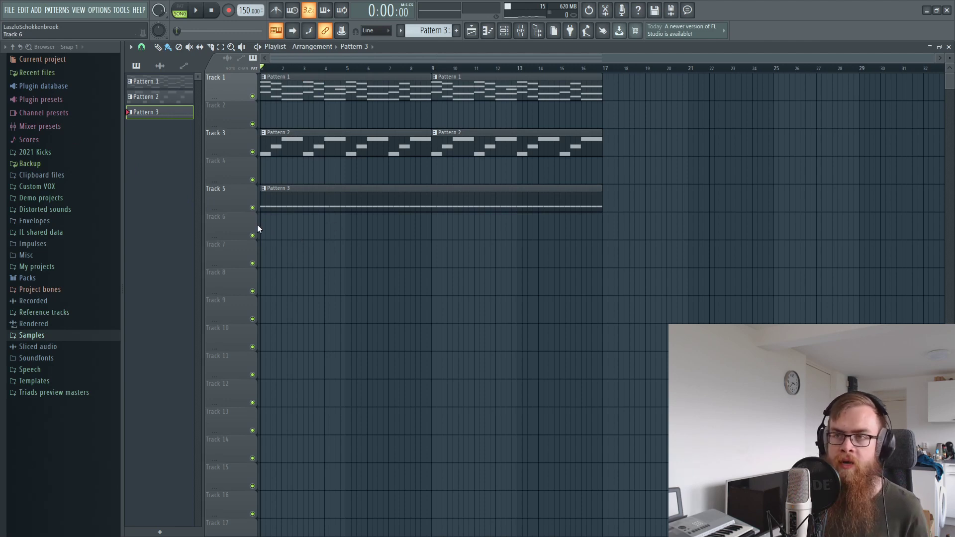
key(space)
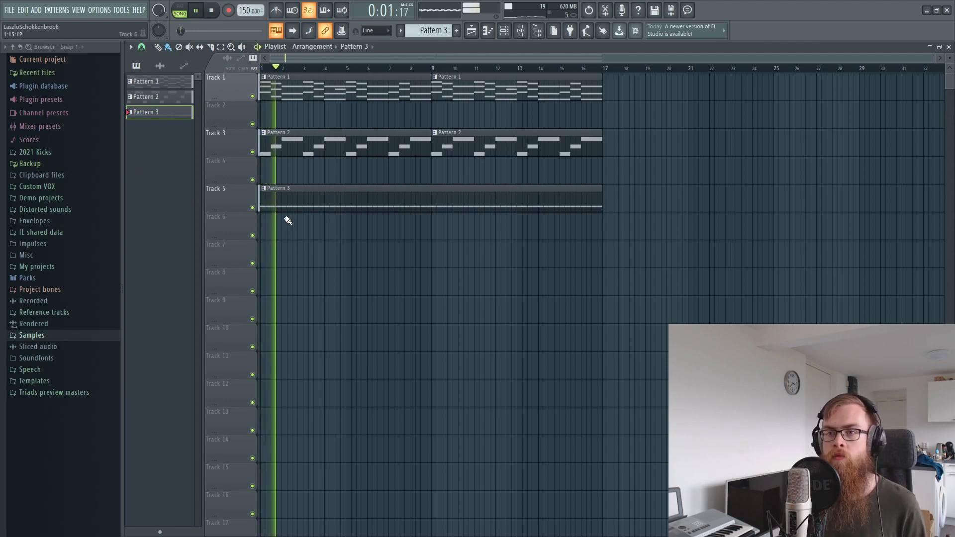
key(space)
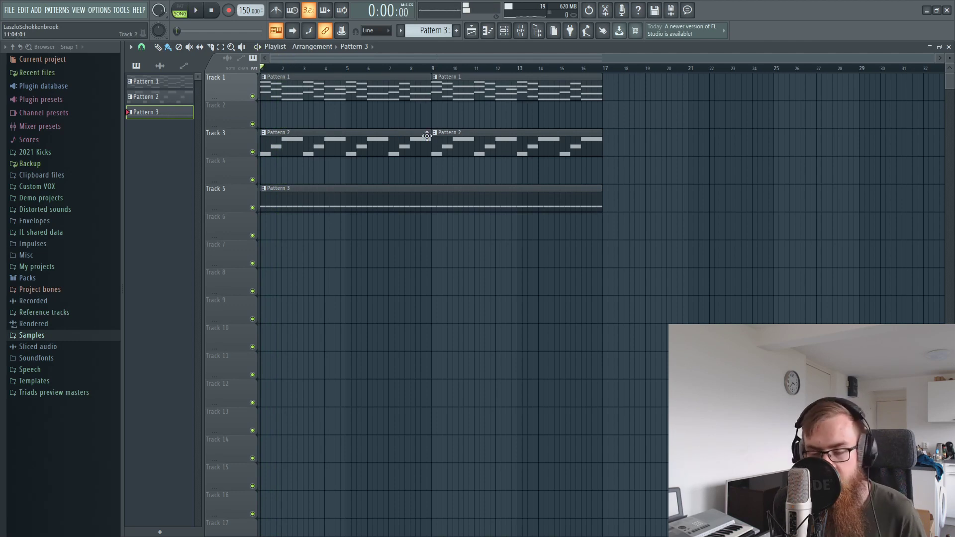
double_click(335, 196)
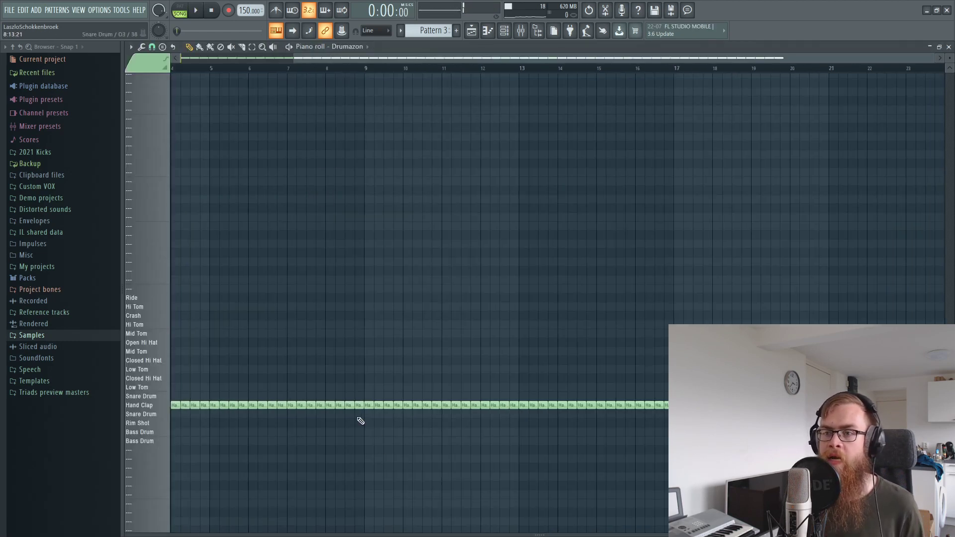
drag(361, 421, 174, 395)
key(Delete)
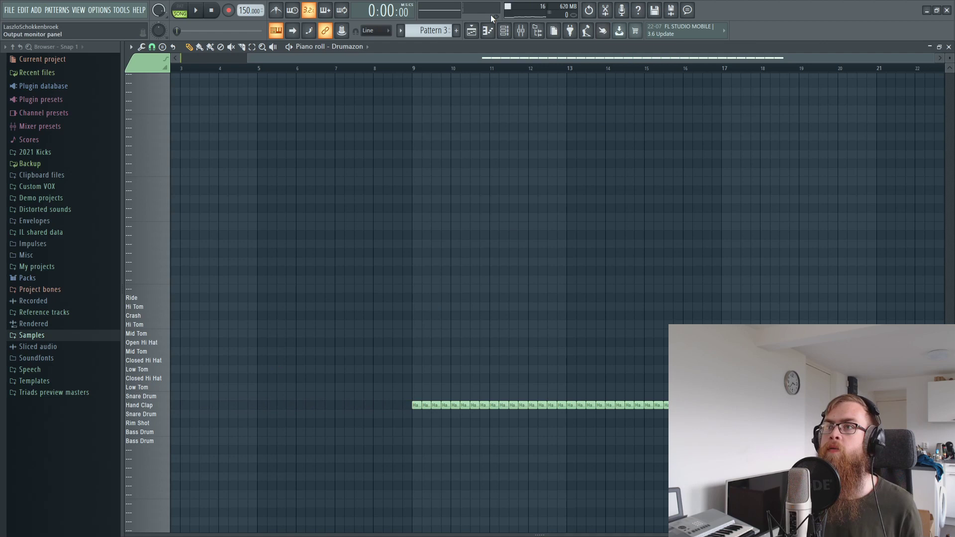
key(F5)
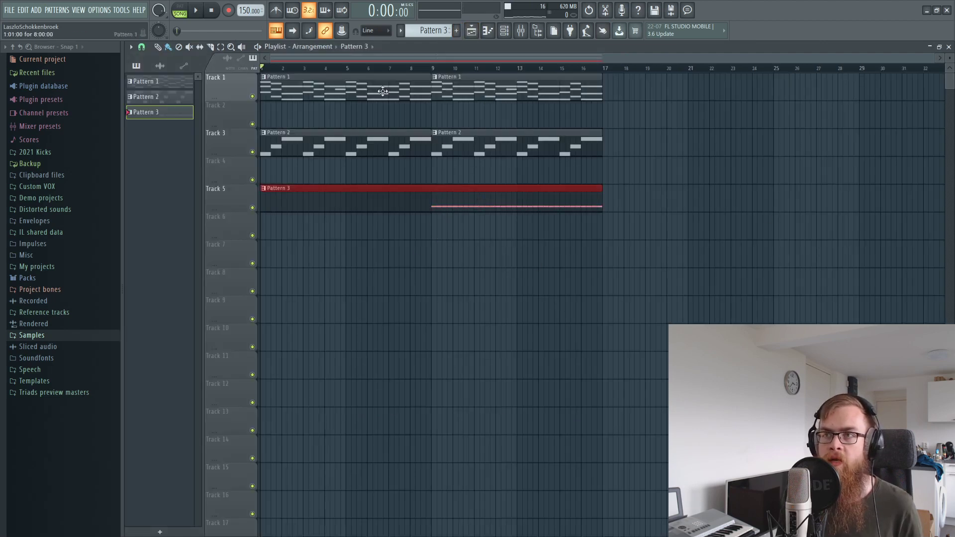
Step: Lower the Clap mixer track to about 71% (-7.0 dB) during playback
key(space)
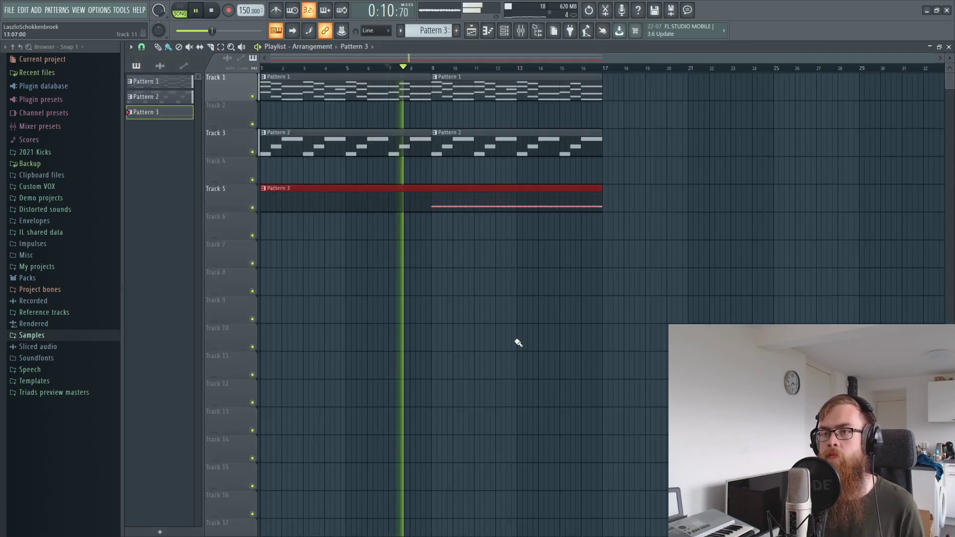
key(F9)
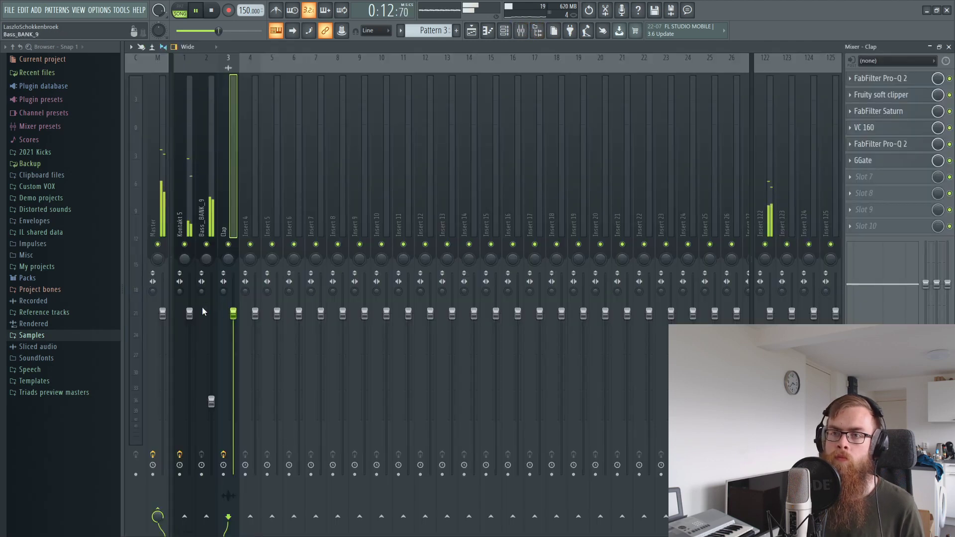
drag(233, 313, 234, 350)
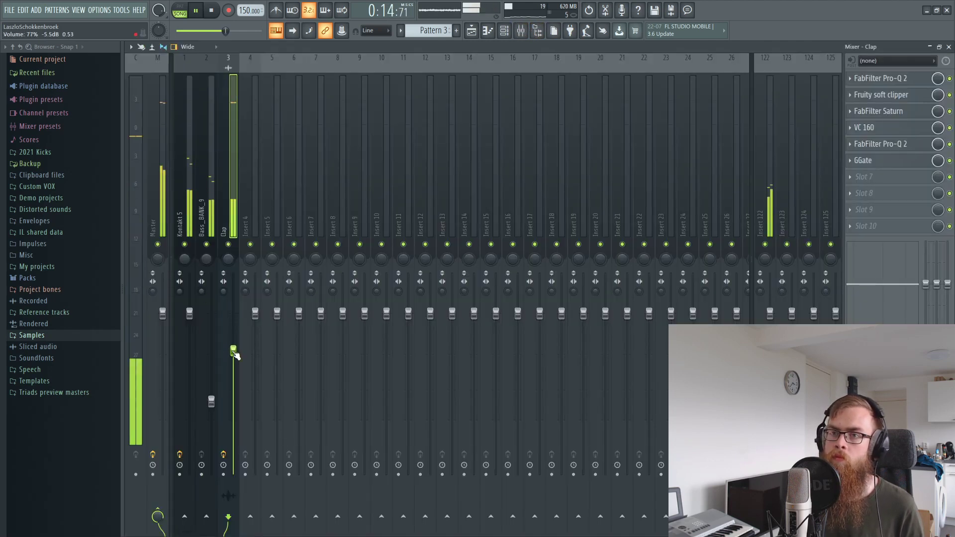
drag(235, 354, 236, 366)
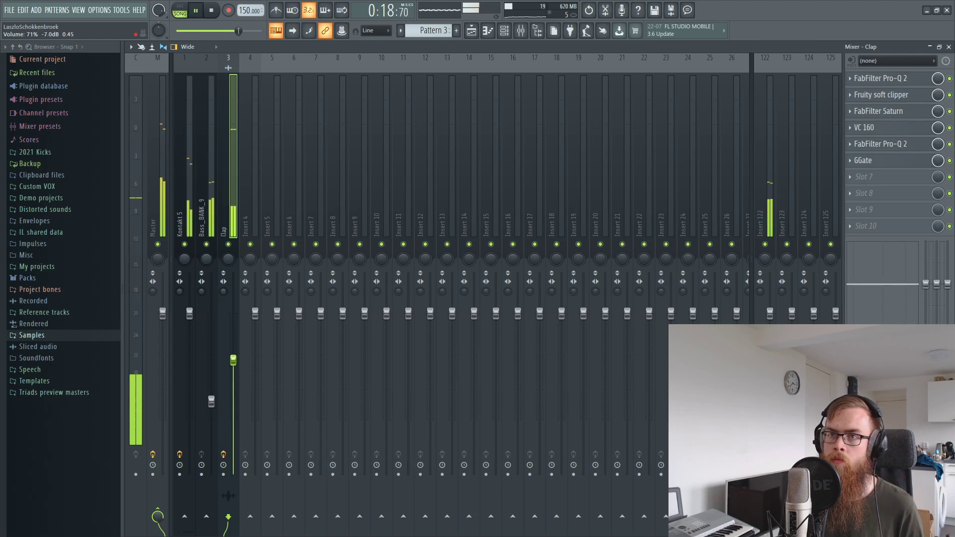
Step: Create Pattern 4 from the pattern options menu
click(472, 31)
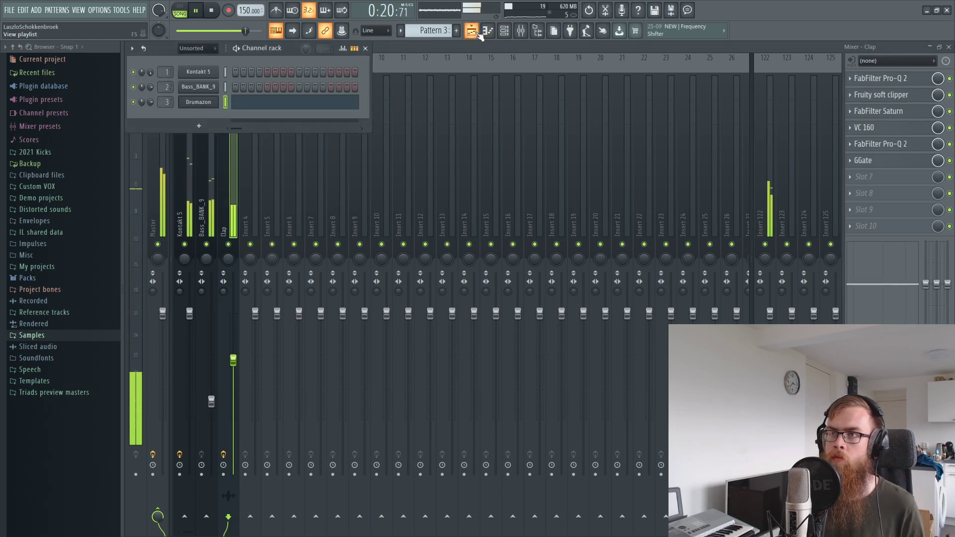
key(F5)
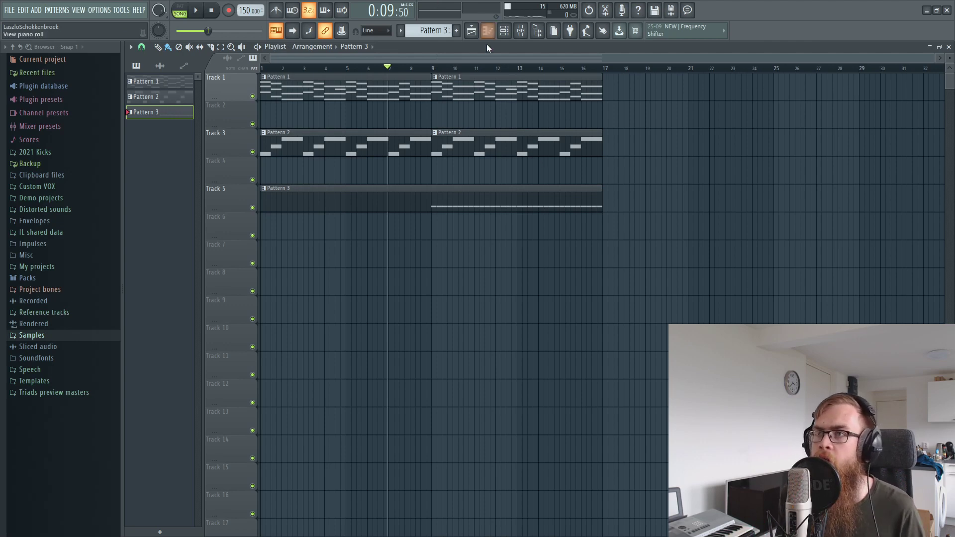
click(504, 30)
click(67, 10)
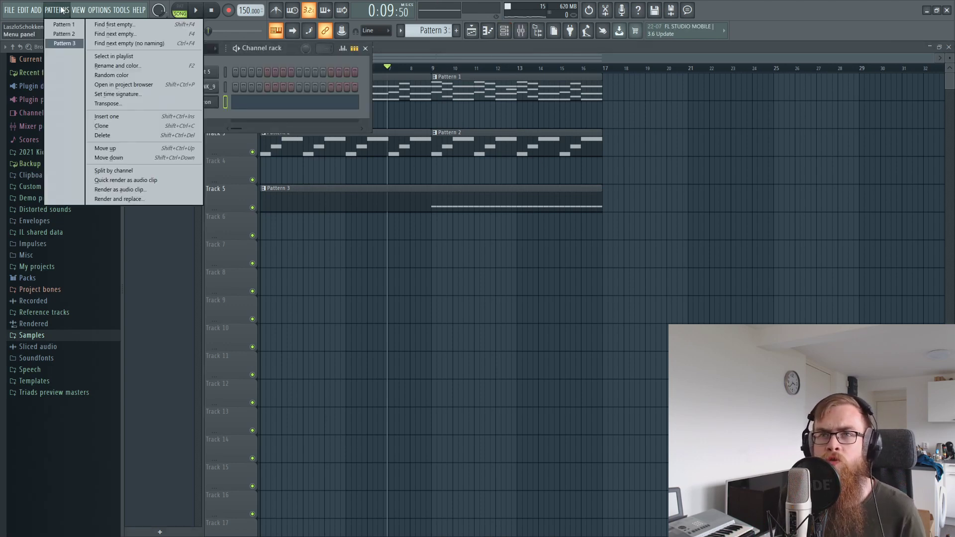
mouse_move(36, 10)
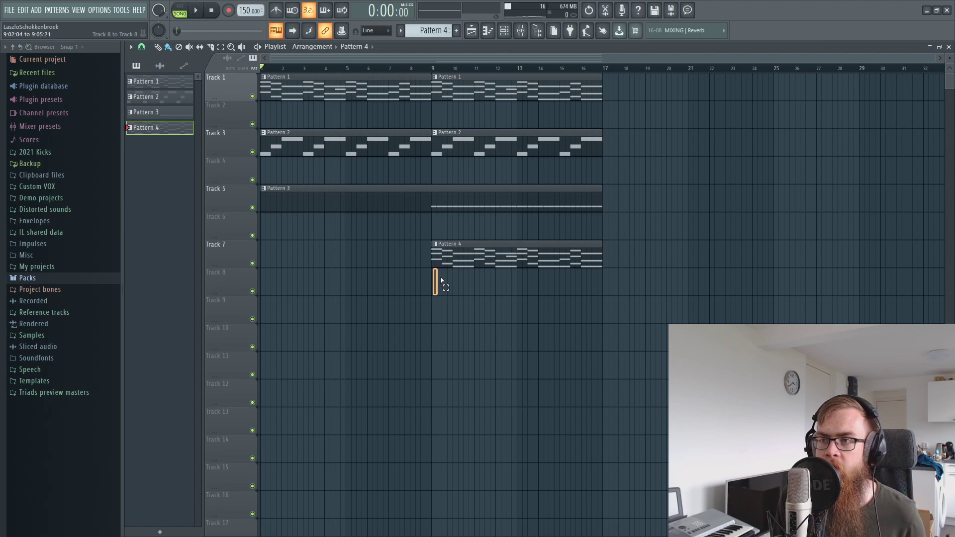
Step: Play the Pattern 4 clip on Track 7 (bars 9–17) and select the Rhodes mixer insert
drag(441, 281, 483, 295)
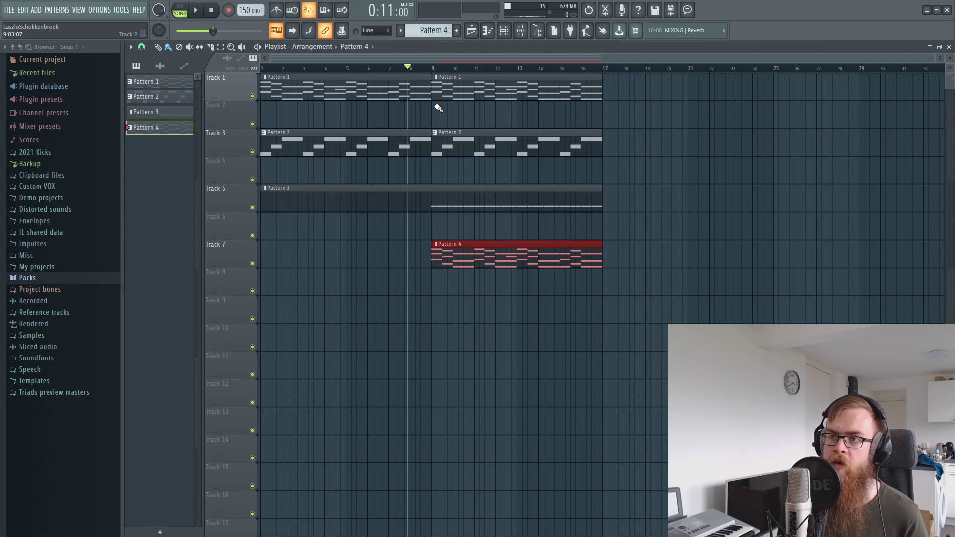
key(space)
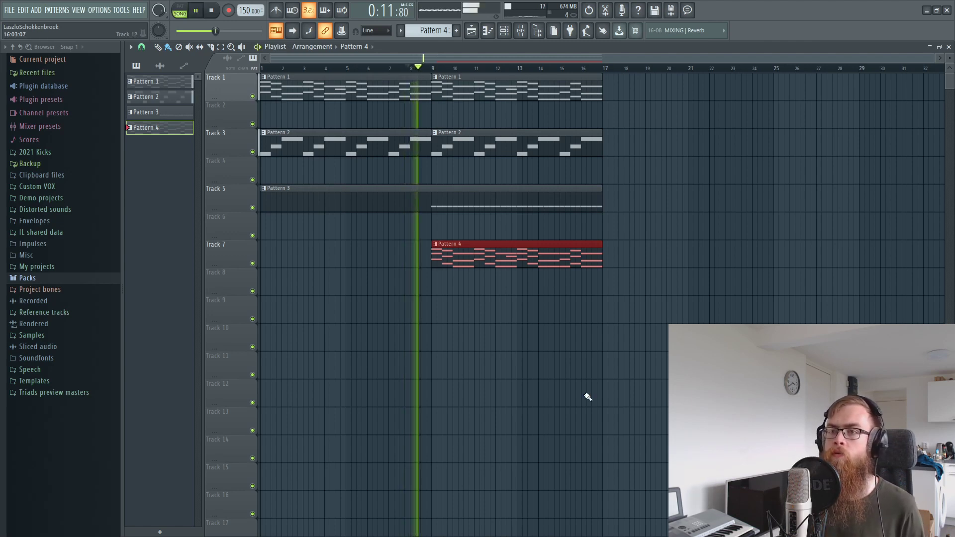
click(521, 31)
click(248, 198)
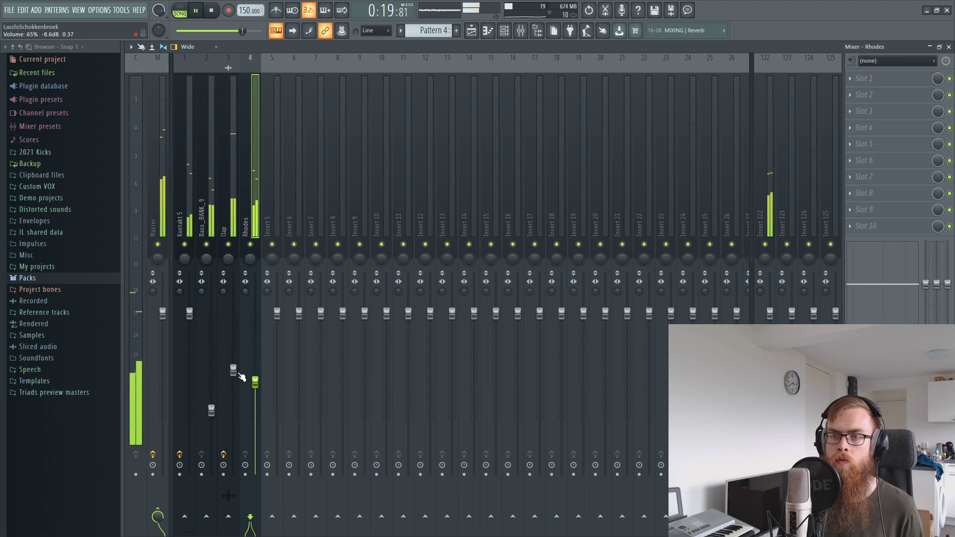
Step: Nudge the Clap fader slightly, then return to the Playlist with playback stopped
drag(233, 370, 233, 367)
click(189, 312)
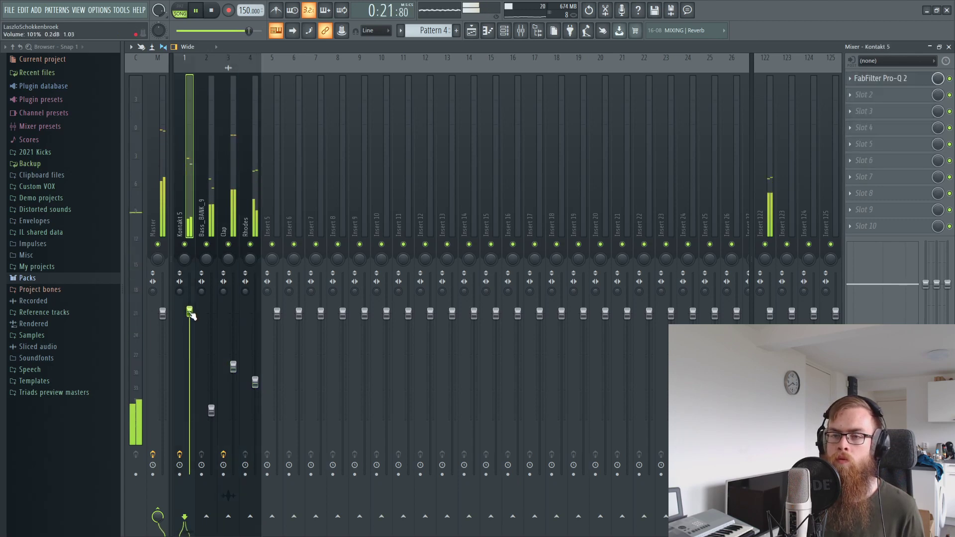
click(255, 382)
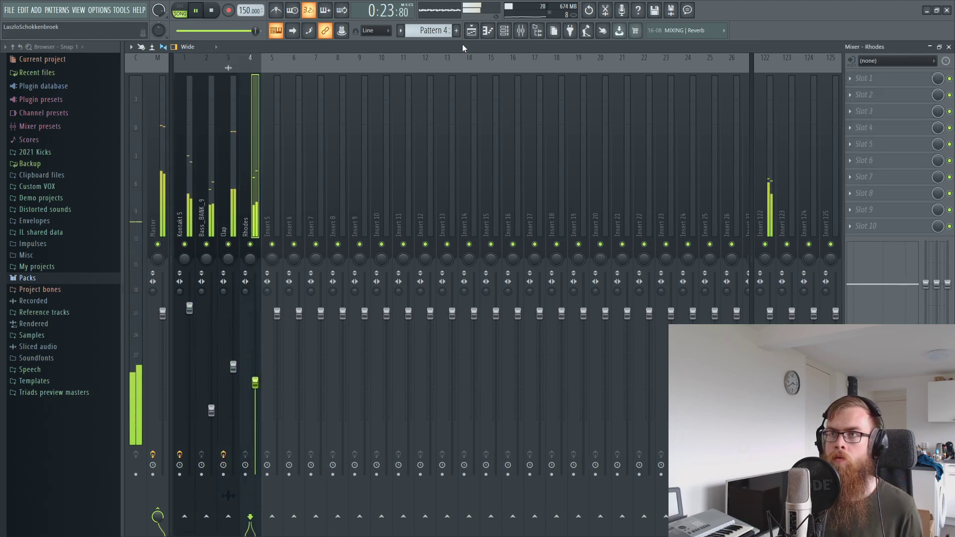
key(F5)
key(space)
click(735, 266)
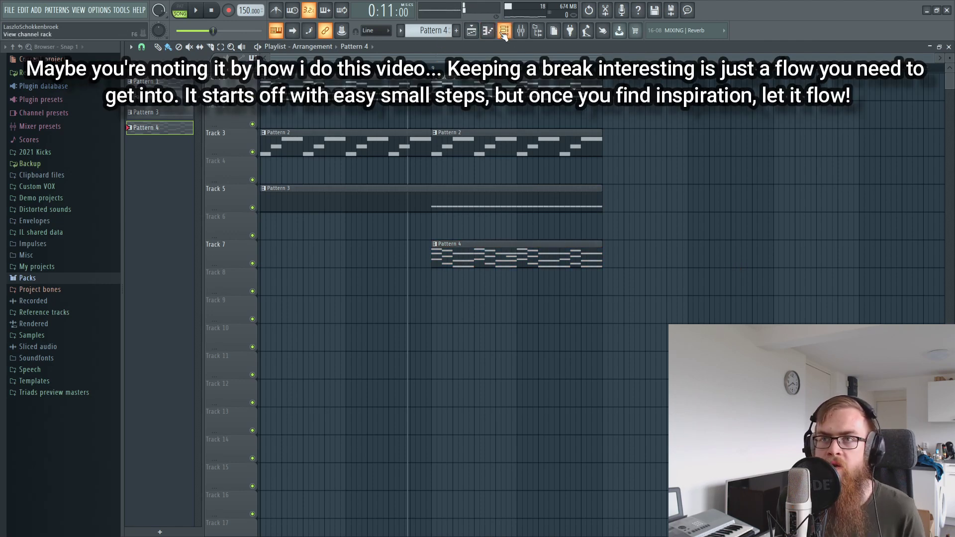
Step: Browse to VENGEANCE VEC3 Bassdrums Clubby Kicks and preview the Clubby 040 kick
click(49, 337)
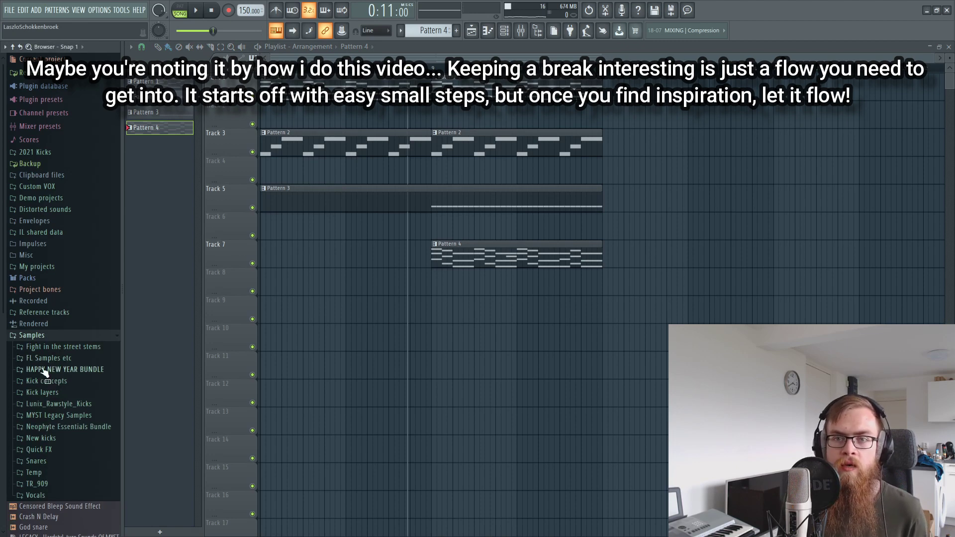
click(49, 358)
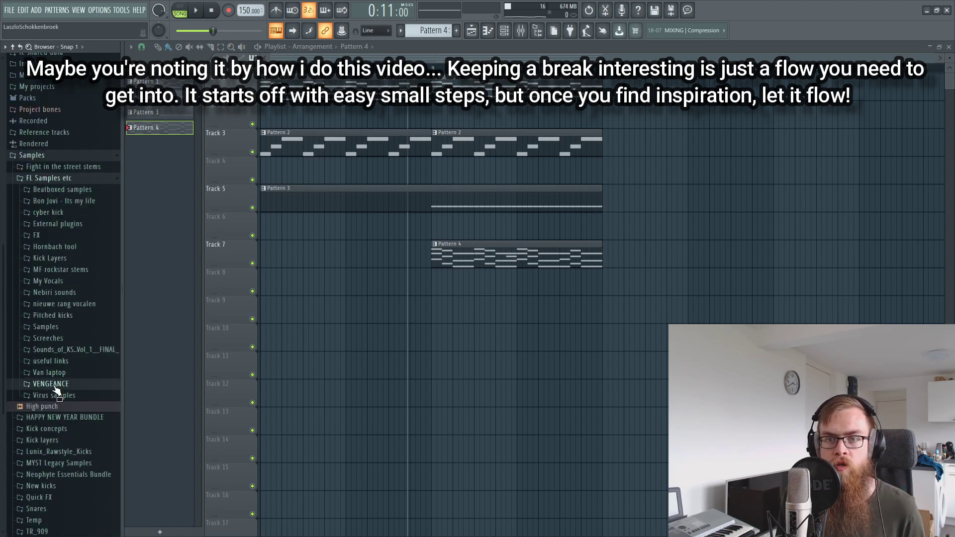
click(54, 385)
click(71, 420)
click(89, 408)
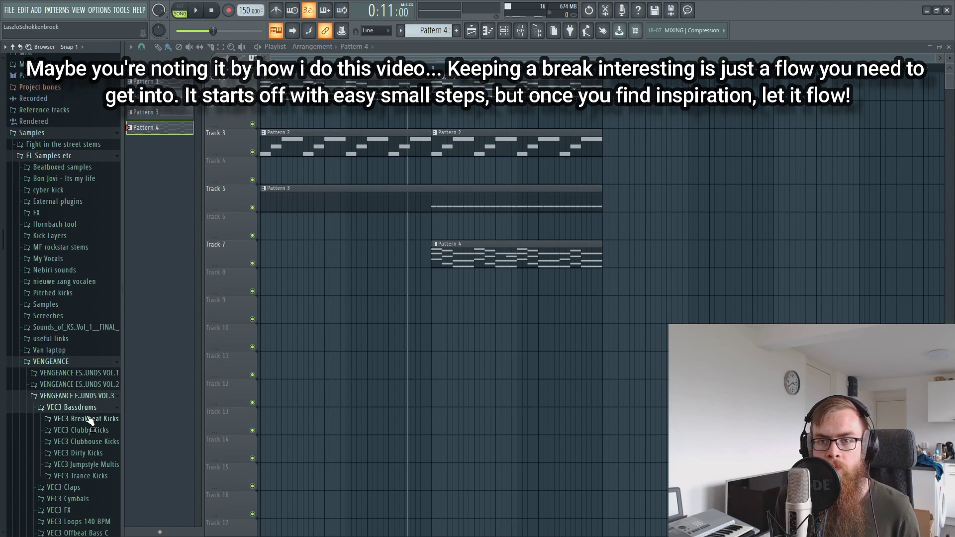
click(69, 430)
click(92, 385)
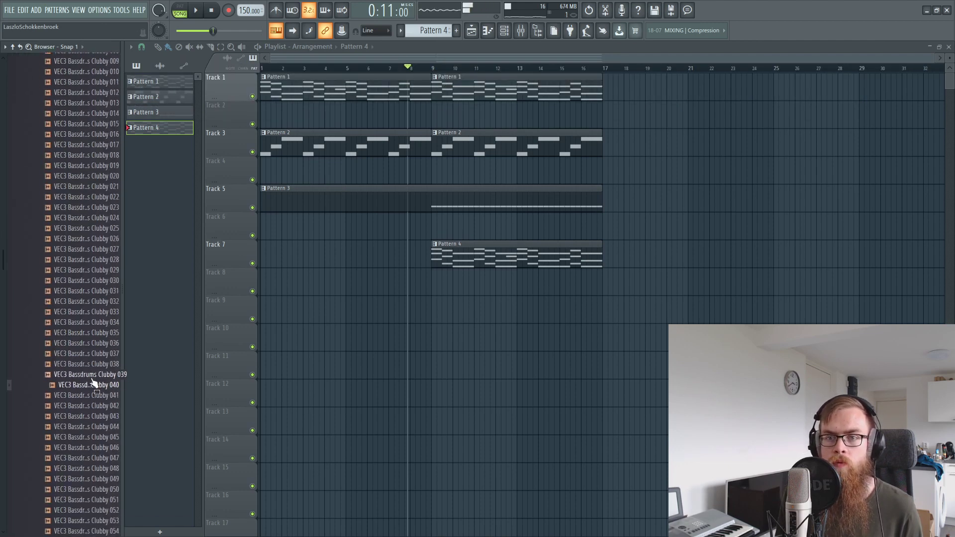
click(92, 386)
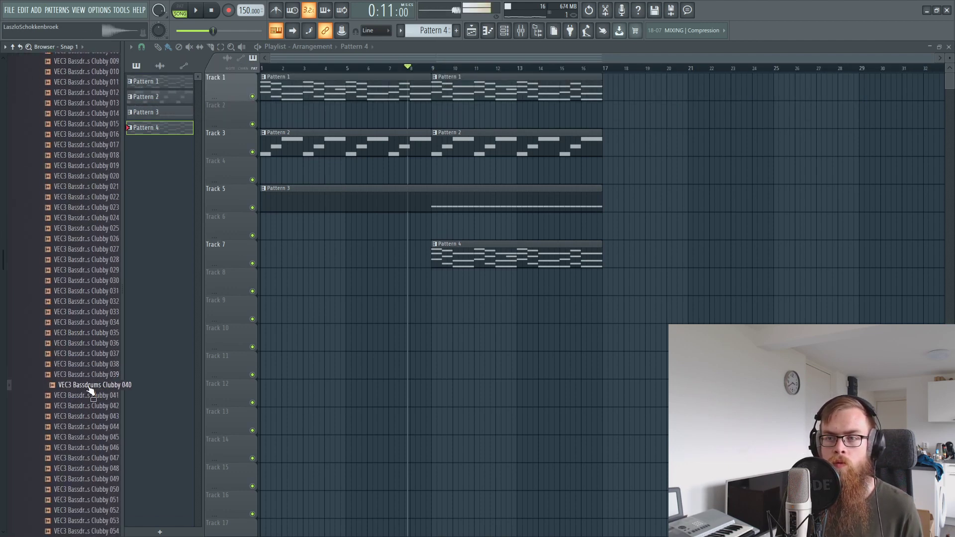
Step: Place the Clubby 040 kick on Track 9 at bar 9, trimmed to a single hit
drag(89, 388, 496, 317)
drag(437, 312, 438, 312)
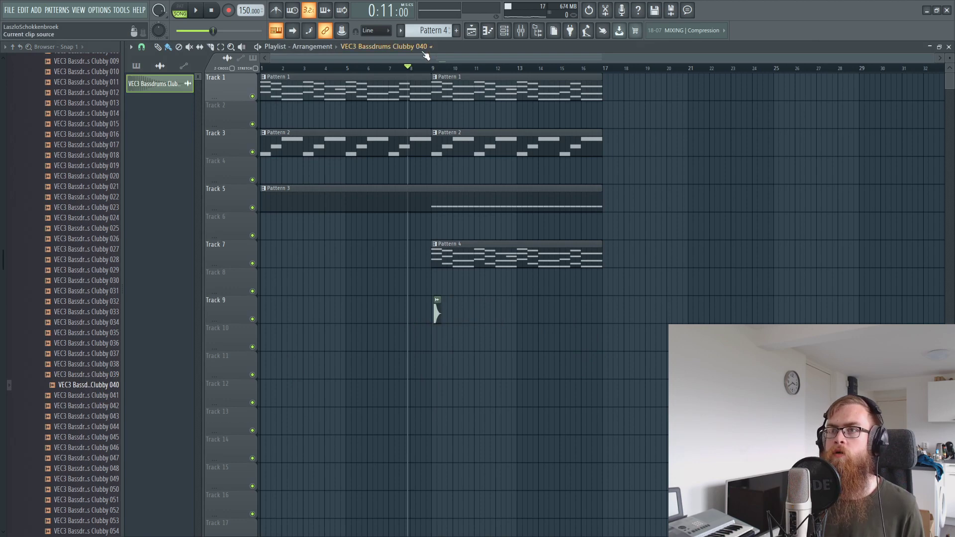
scroll(426, 56, up, 5)
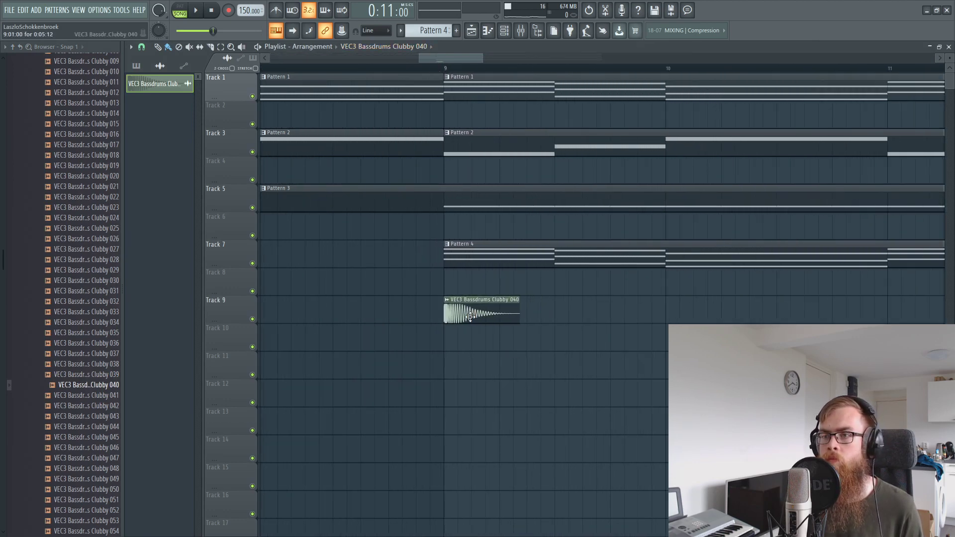
drag(470, 317, 447, 307)
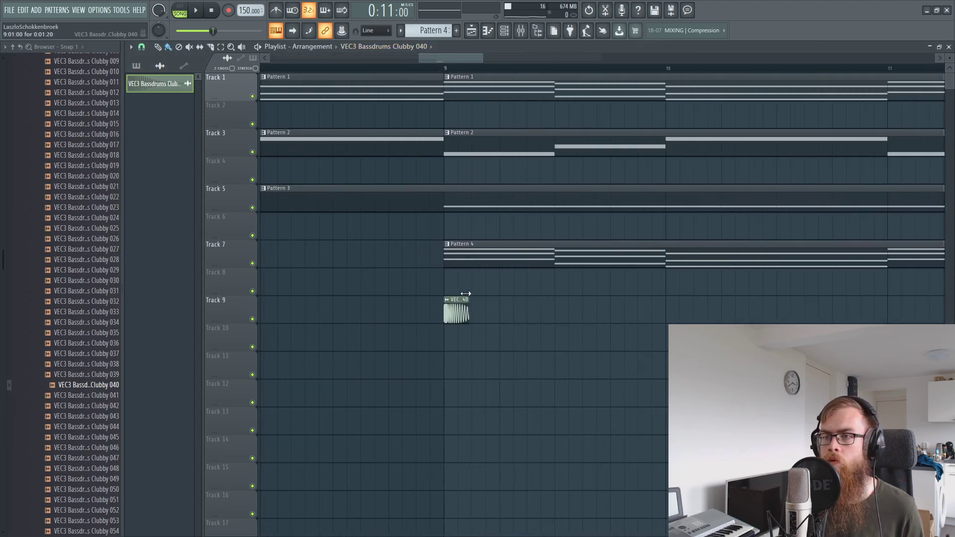
double_click(459, 310)
click(258, 231)
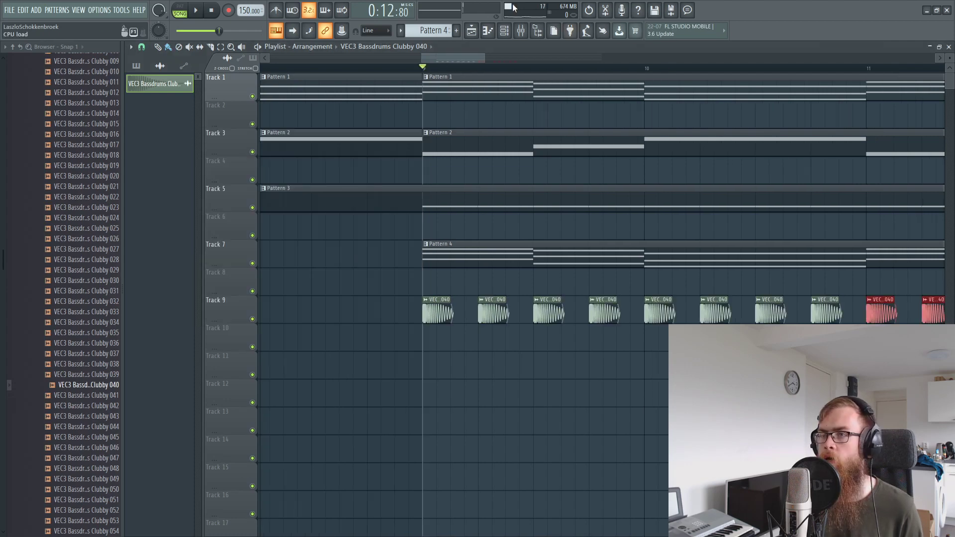
Step: Duplicate the Track 9 kick clips with Ctrl+B so copies start at bar 13
scroll(516, 74, down, 5)
drag(750, 321, 486, 298)
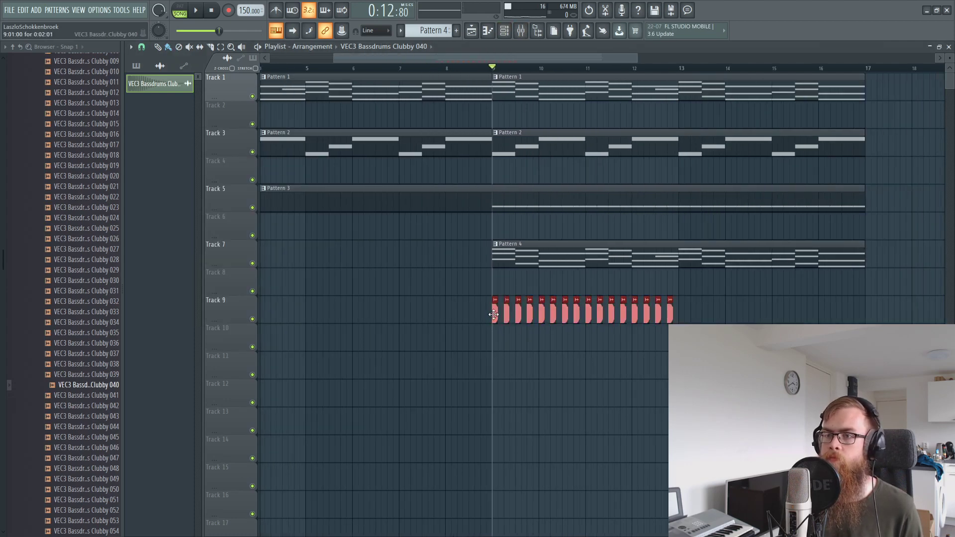
key(ctrl+b)
drag(734, 305, 682, 304)
key(space)
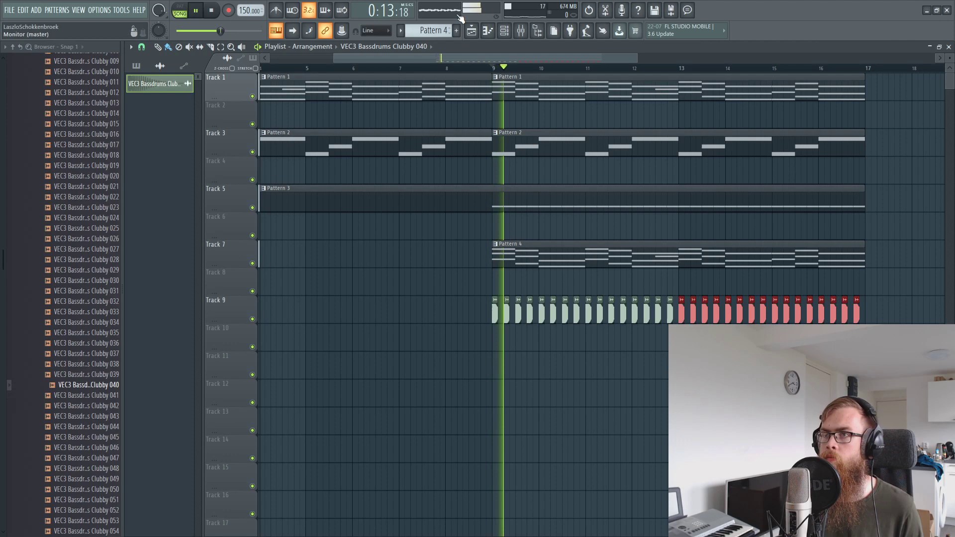
click(522, 31)
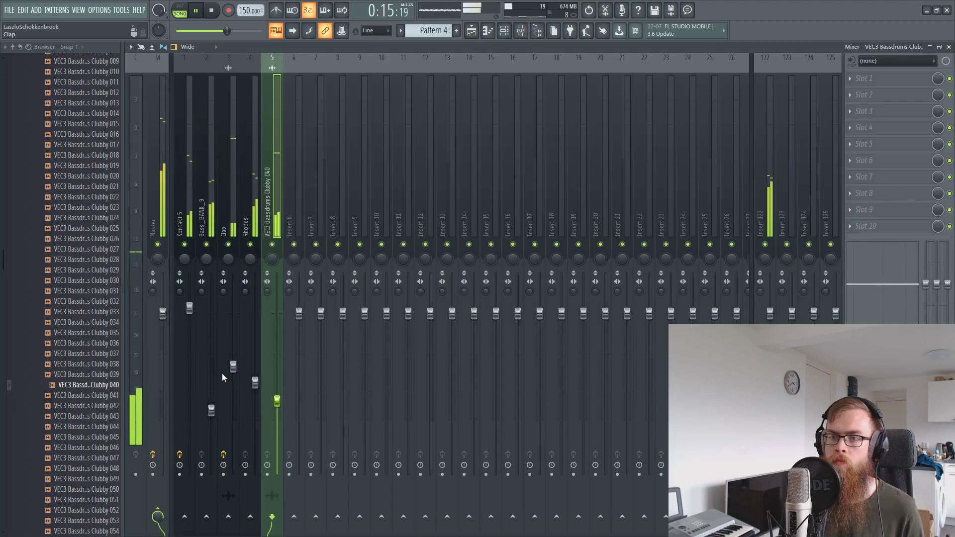
Step: Lower the Bass_BANK_9 mixer track volume to 46%
click(233, 366)
click(261, 387)
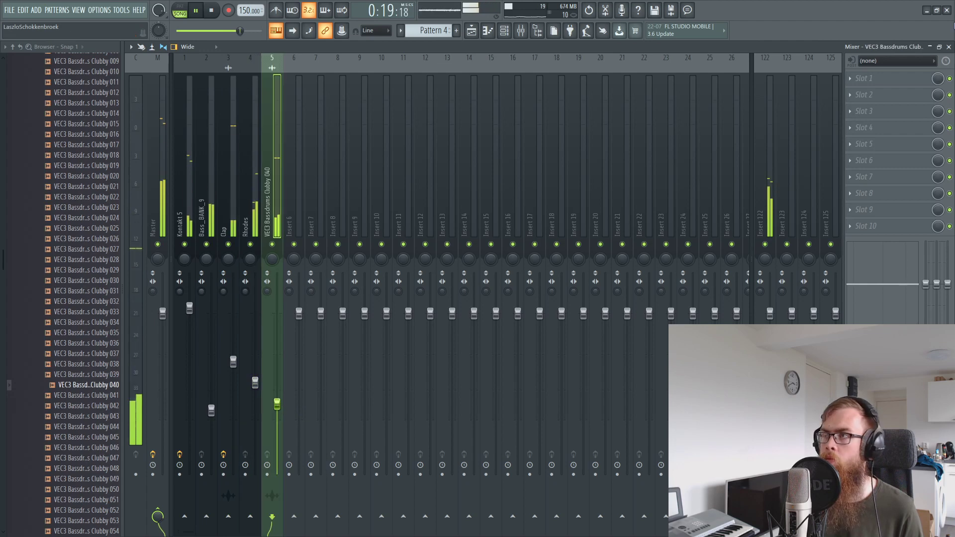
click(949, 47)
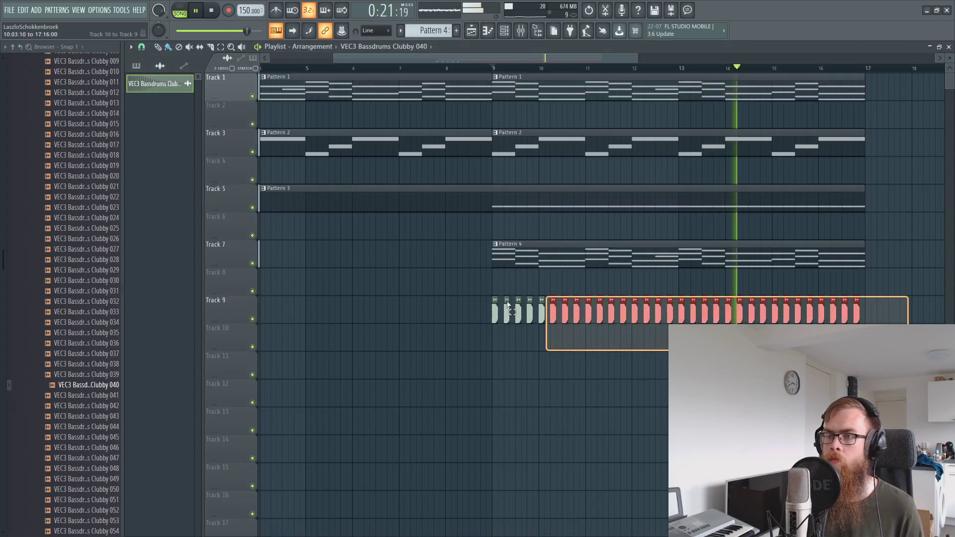
key(F9)
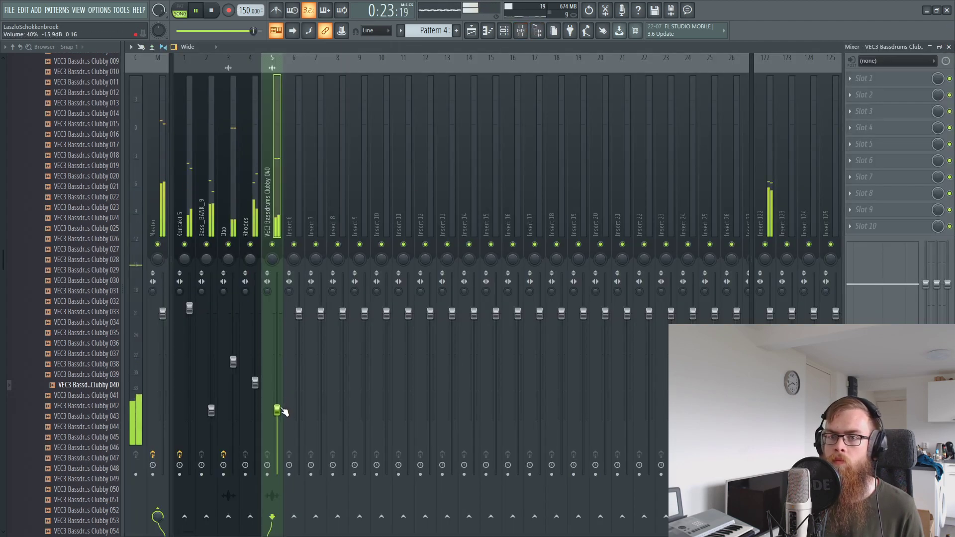
drag(211, 410, 211, 400)
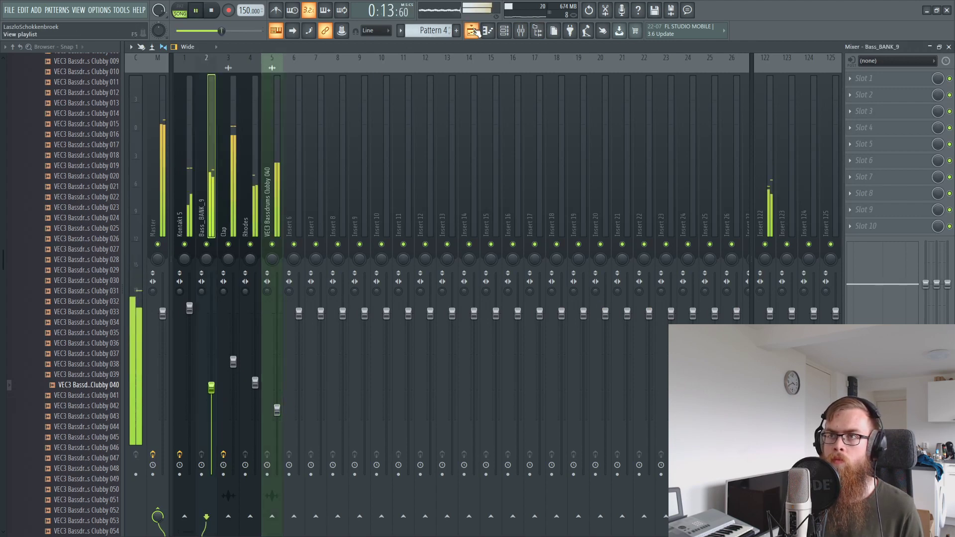
key(F9)
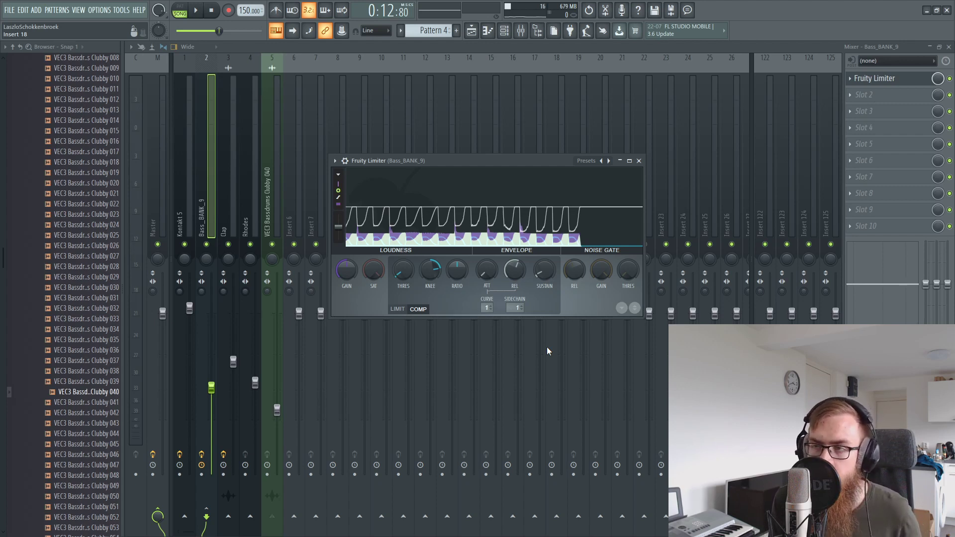
Step: Raise the Fruity Limiter's volume to 56% while the bass plays
key(space)
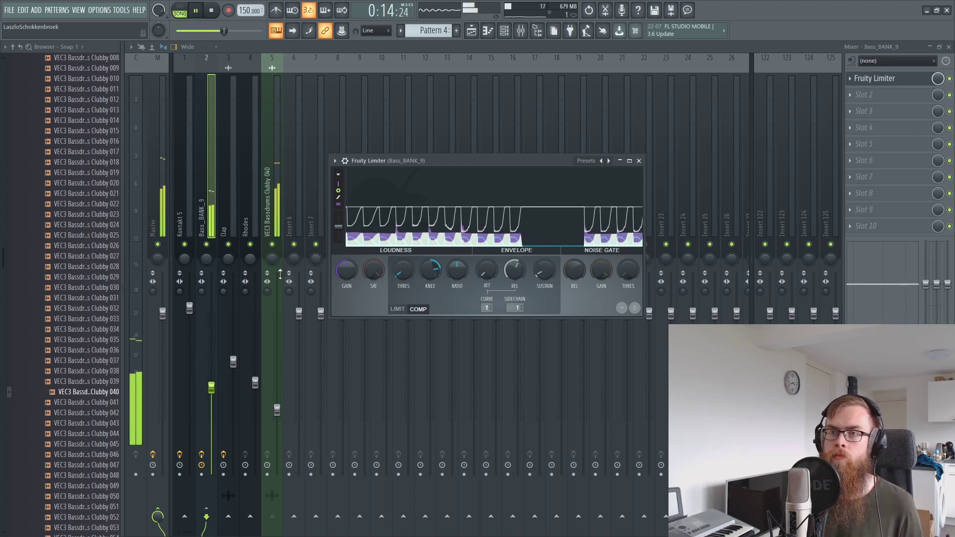
drag(224, 31, 230, 31)
key(Escape)
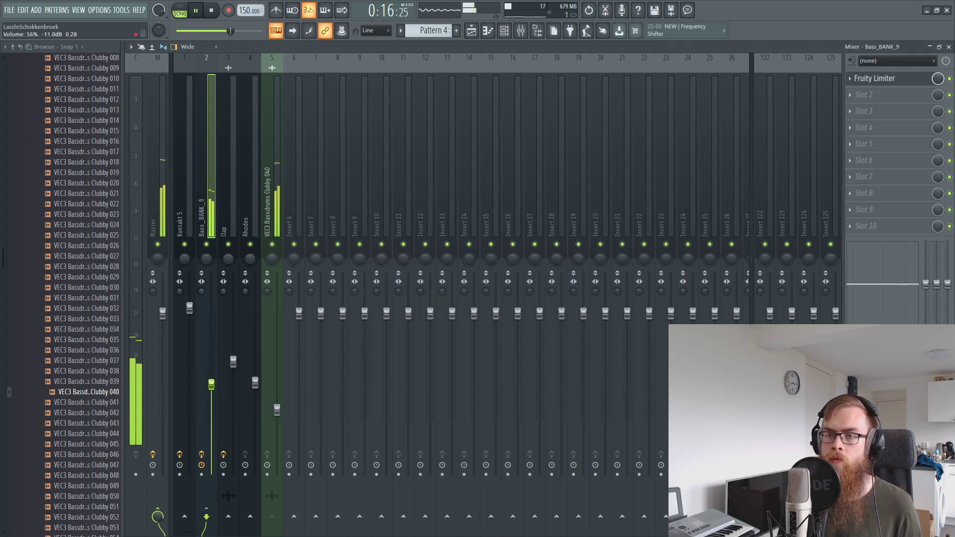
Step: Unmute Tracks 1, 5 and 7 in the playlist and restart playback
key(space)
key(F5)
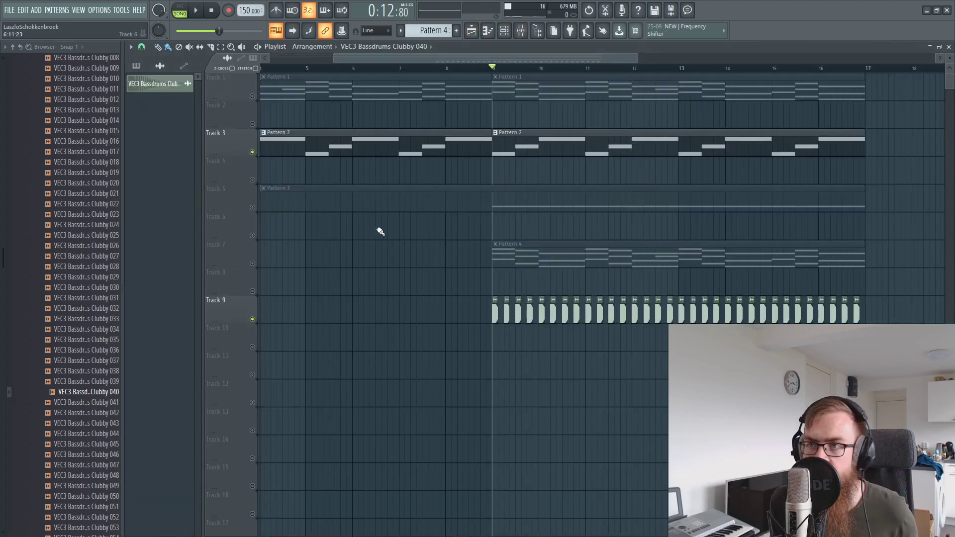
click(252, 208)
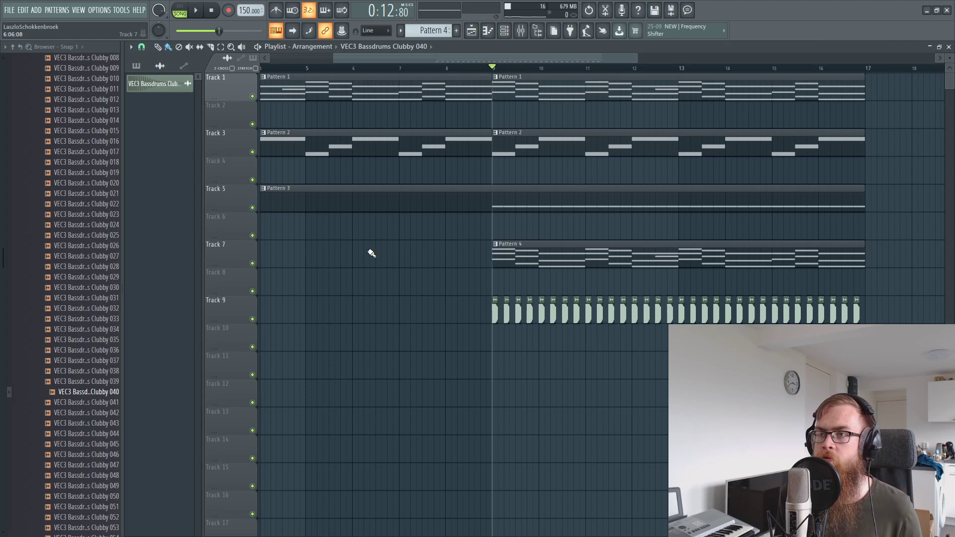
key(space)
Step: Flip through the mixer and channel rack, then return to the playlist
click(521, 30)
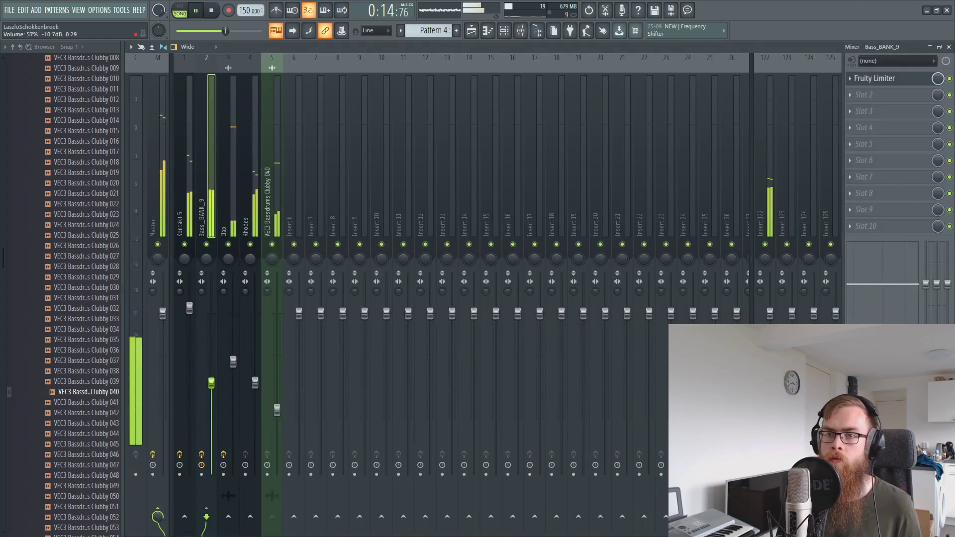
click(503, 30)
click(471, 30)
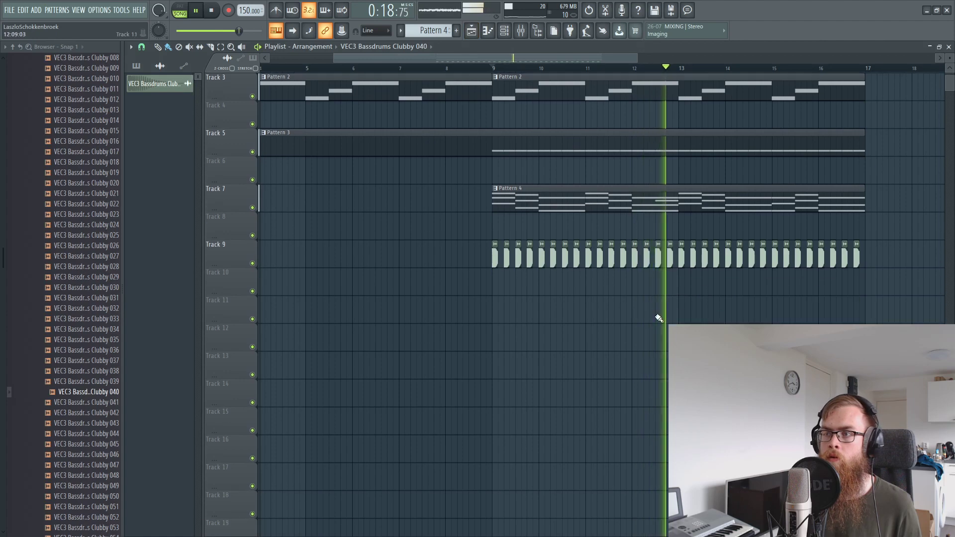
scroll(656, 263, down, 3)
key(F9)
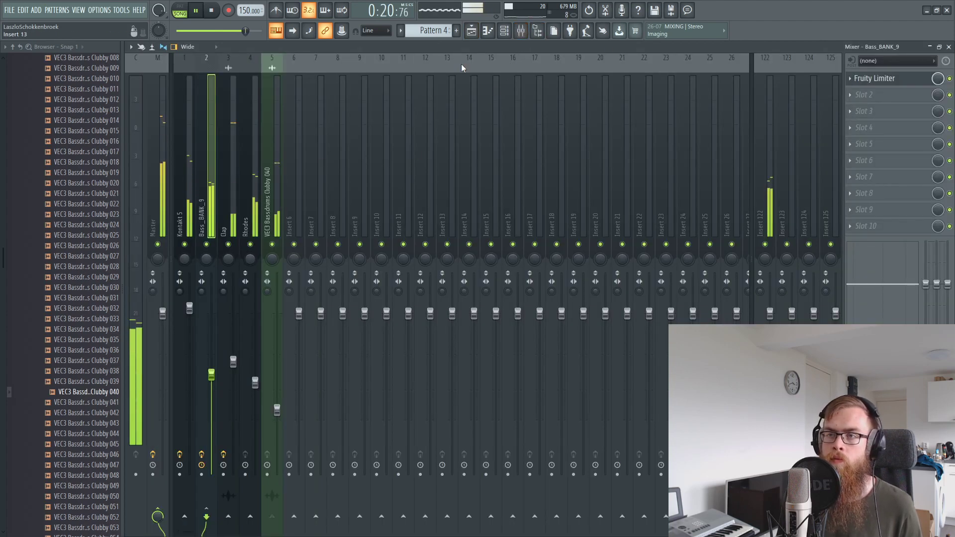
key(F5)
Step: Leave the Sylenth1 Pattern 5 piano roll and return to the playlist
scroll(651, 197, down, 3)
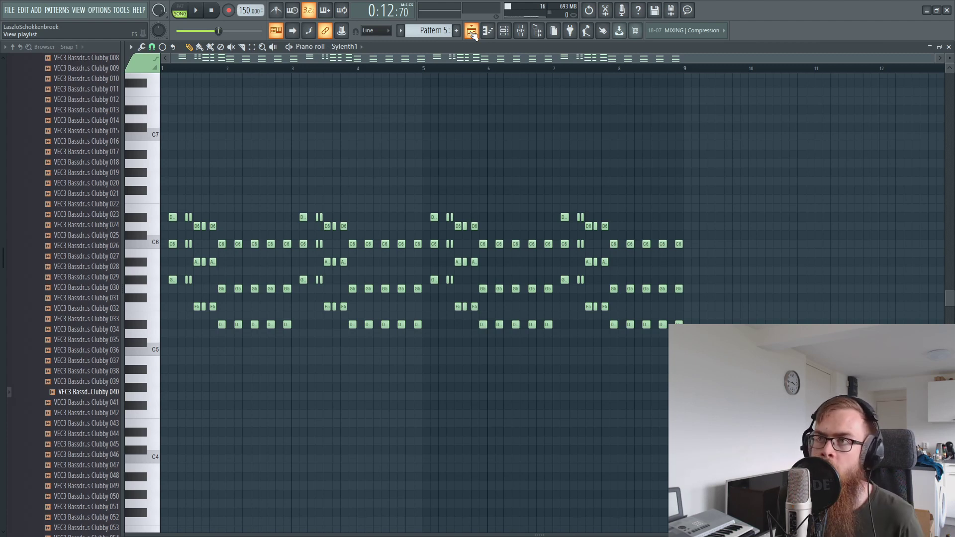
click(472, 31)
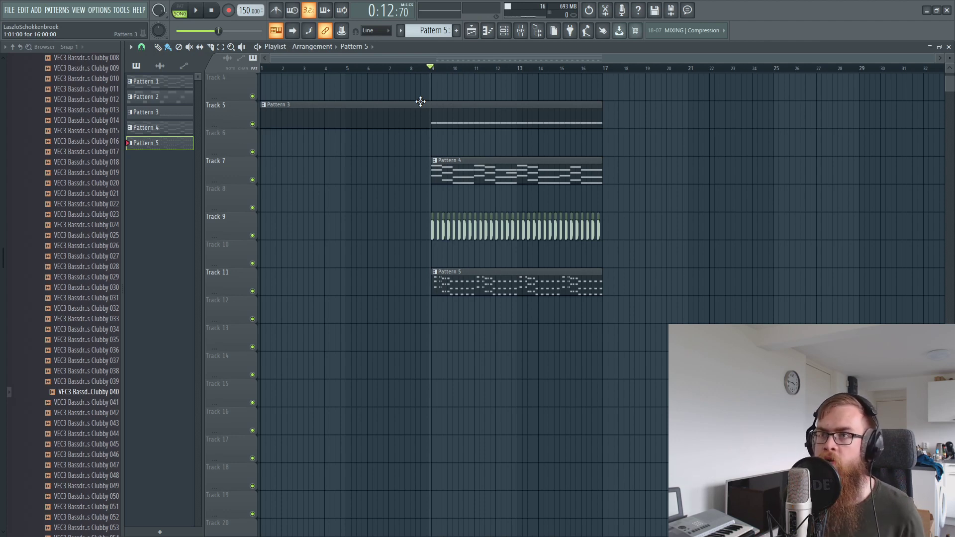
Step: Select and deselect the clips, then play the arrangement from just before bar 9
drag(582, 324, 553, 271)
scroll(564, 290, up, 3)
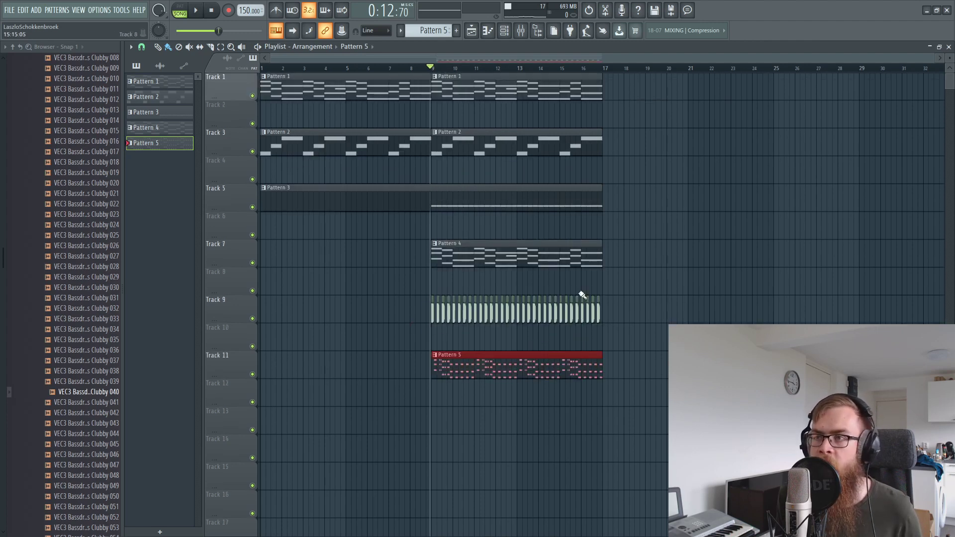
drag(485, 76, 540, 252)
click(639, 342)
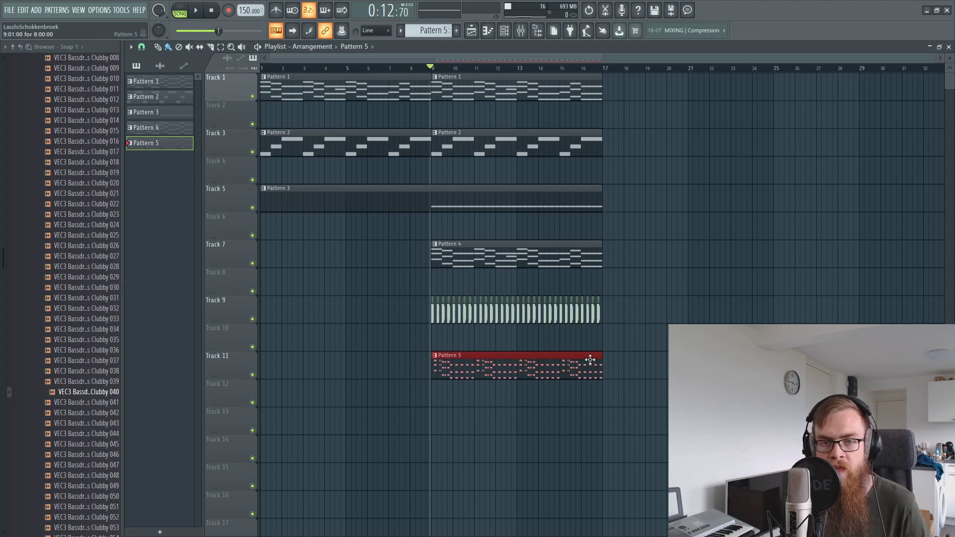
click(387, 70)
key(space)
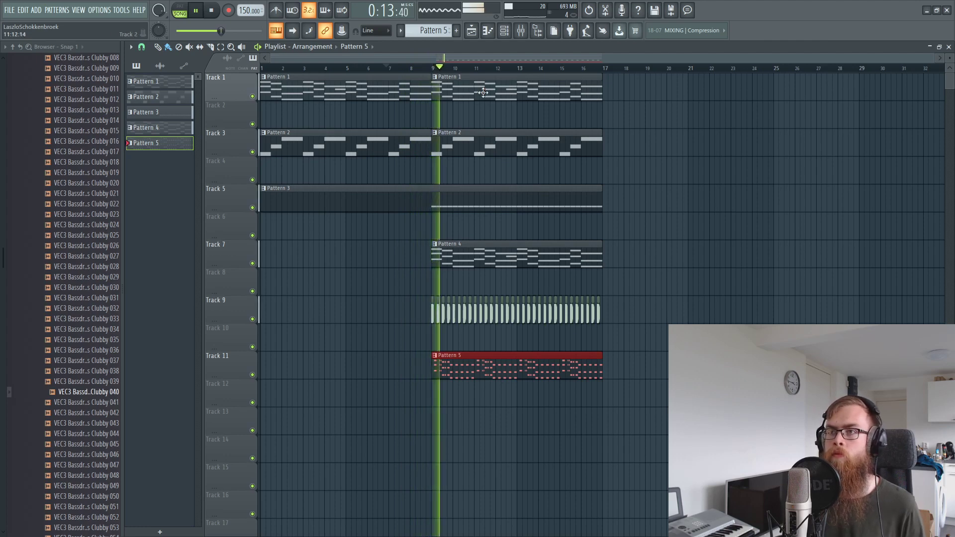
Step: Collapse the expanded VENGEANCE sample folders in the browser and stop playback
key(F9)
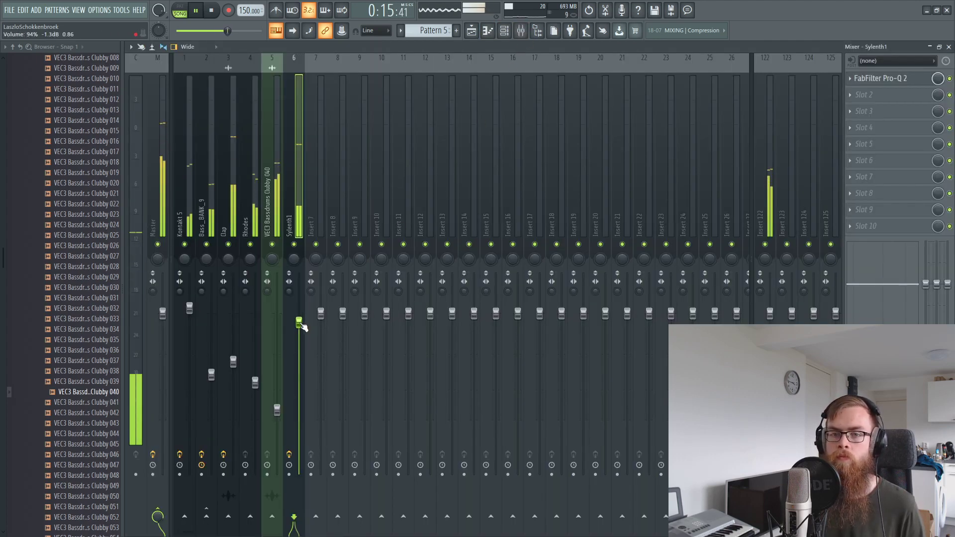
scroll(43, 277, up, 8)
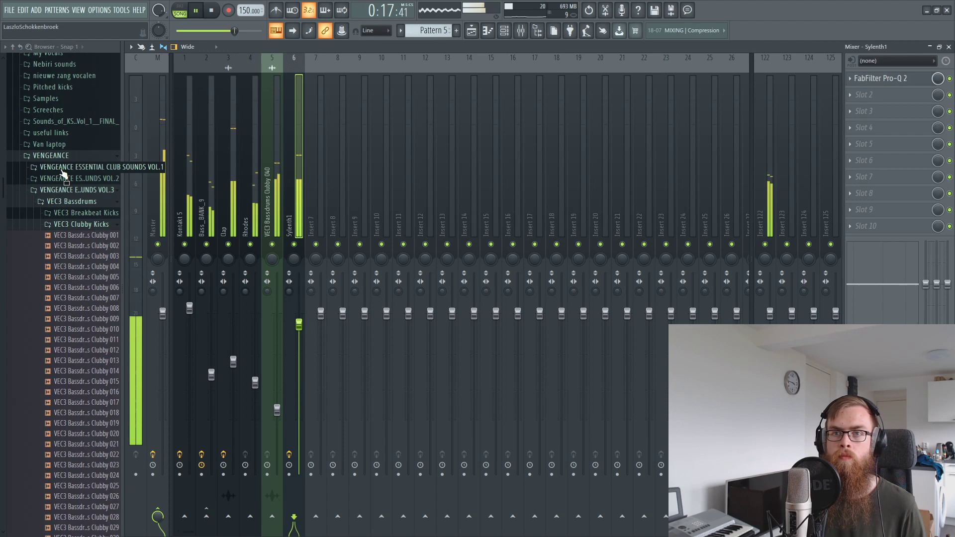
click(50, 156)
click(948, 47)
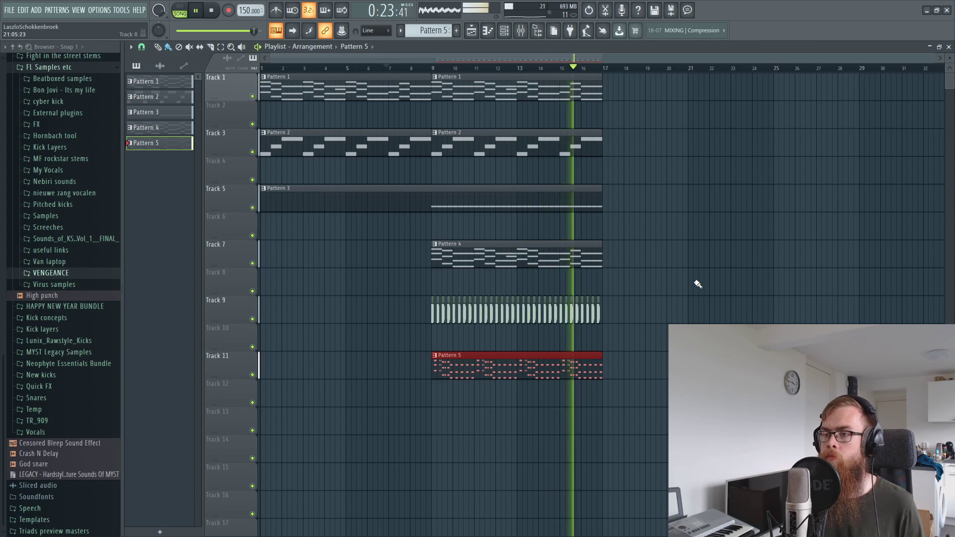
key(space)
click(510, 34)
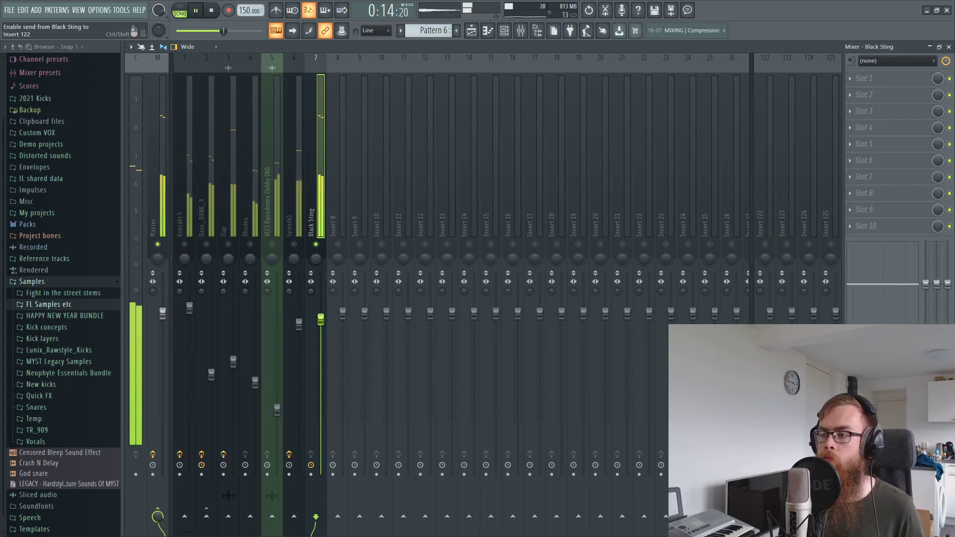
key(space)
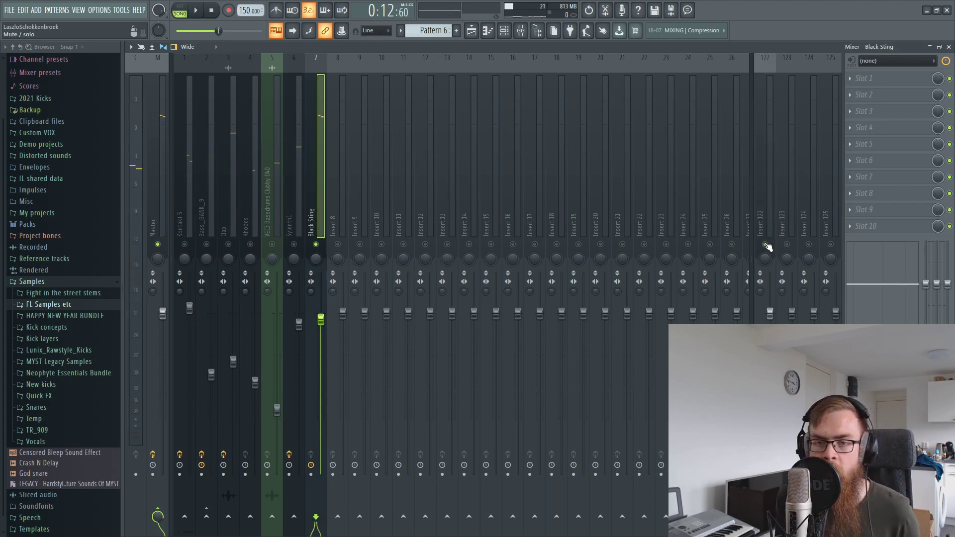
Step: Unsolo the Black Sting track and pull its fader down to about 73% while playing
right_click(316, 244)
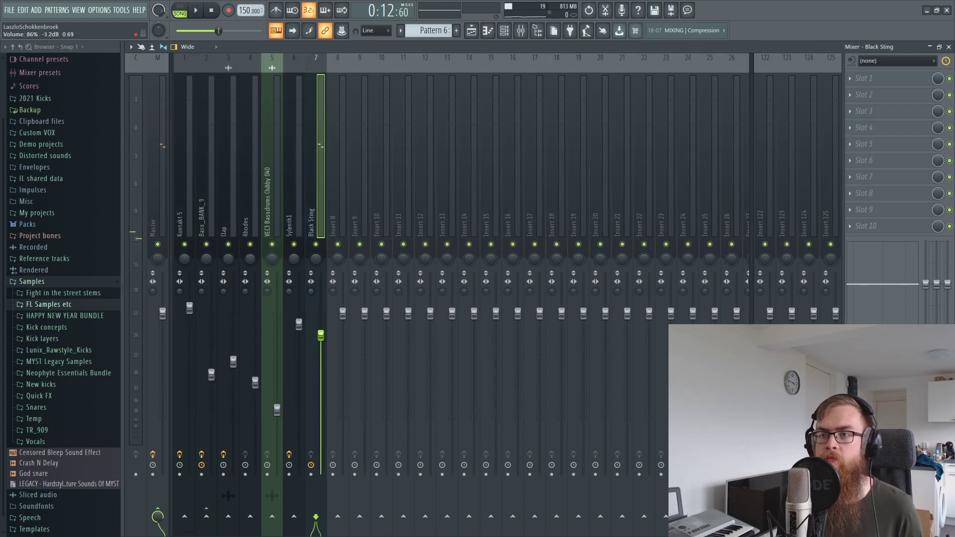
key(space)
drag(320, 336, 324, 370)
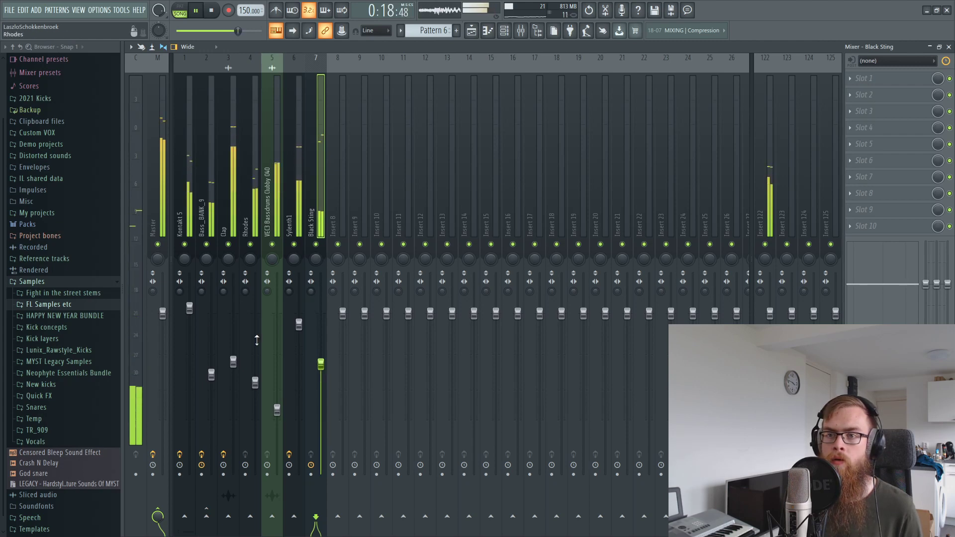
Step: Solo Track 15 in the playlist and audition the Pattern 7 clips alone
click(471, 30)
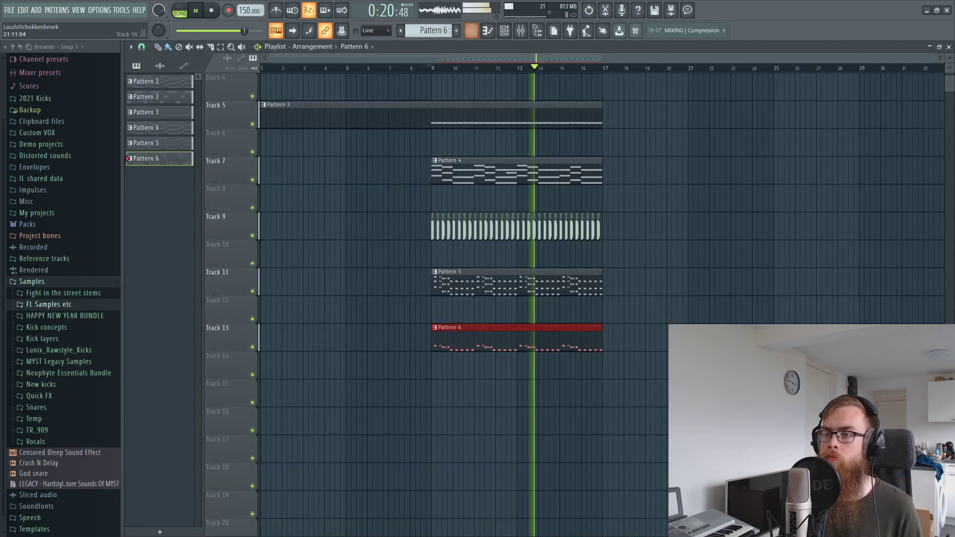
scroll(706, 271, up, 3)
scroll(683, 238, down, 6)
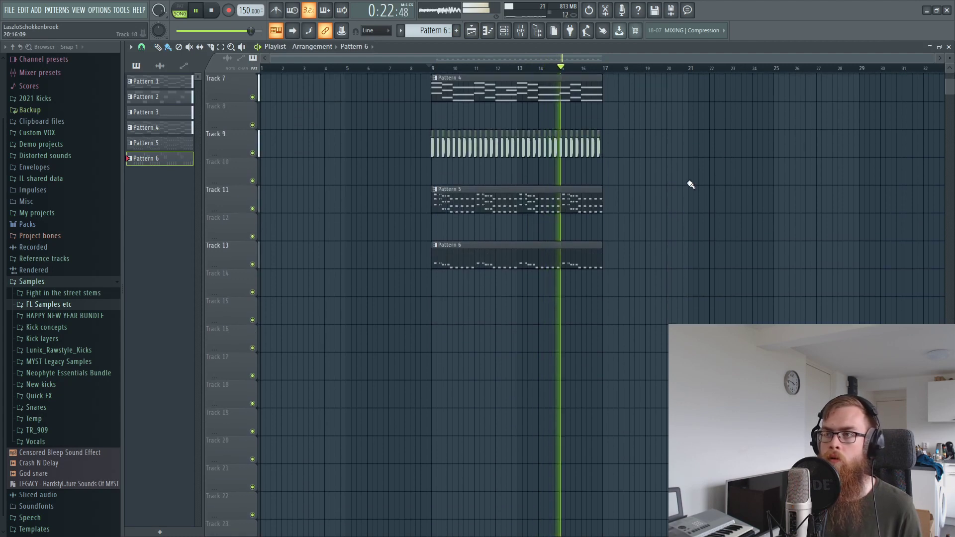
scroll(683, 179, up, 3)
scroll(682, 146, down, 2)
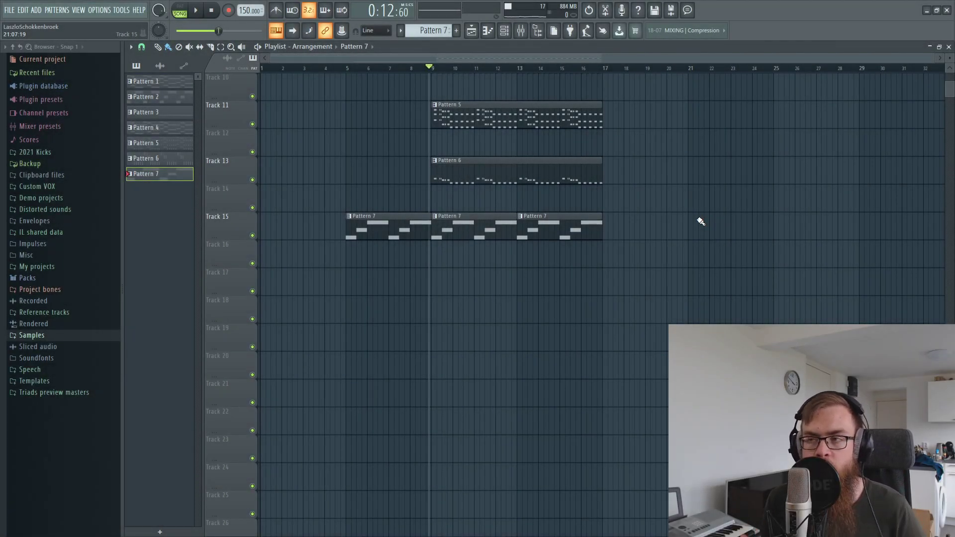
key(super)
key(super)
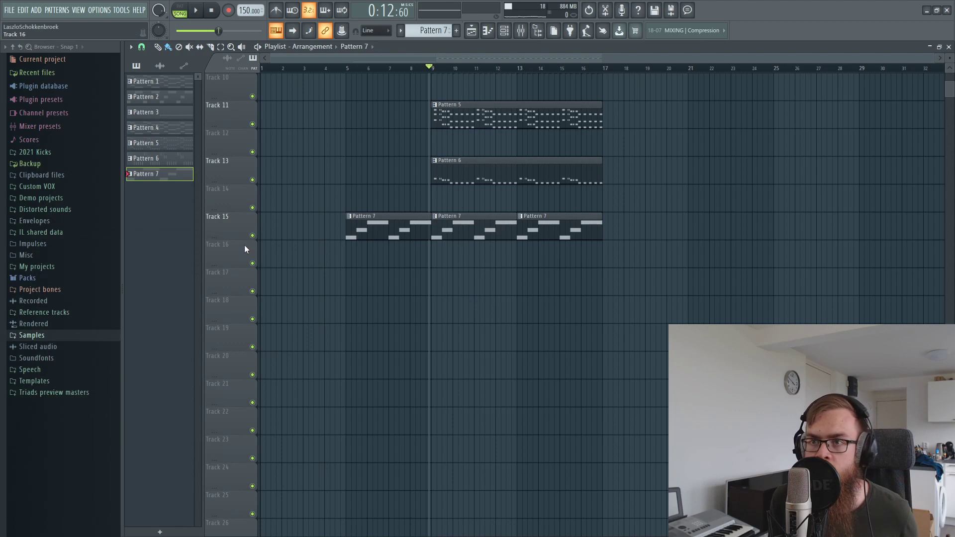
ctrl+click(252, 235)
key(space)
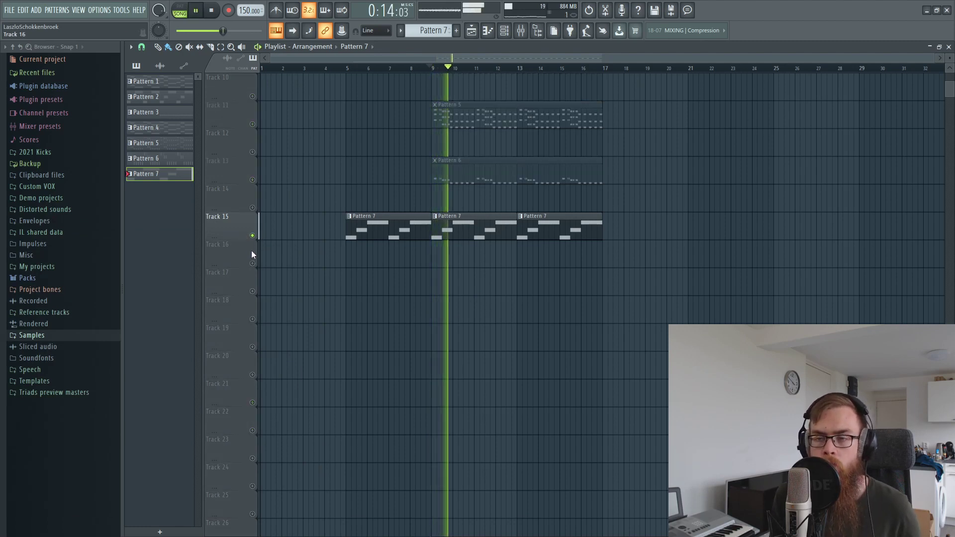
key(space)
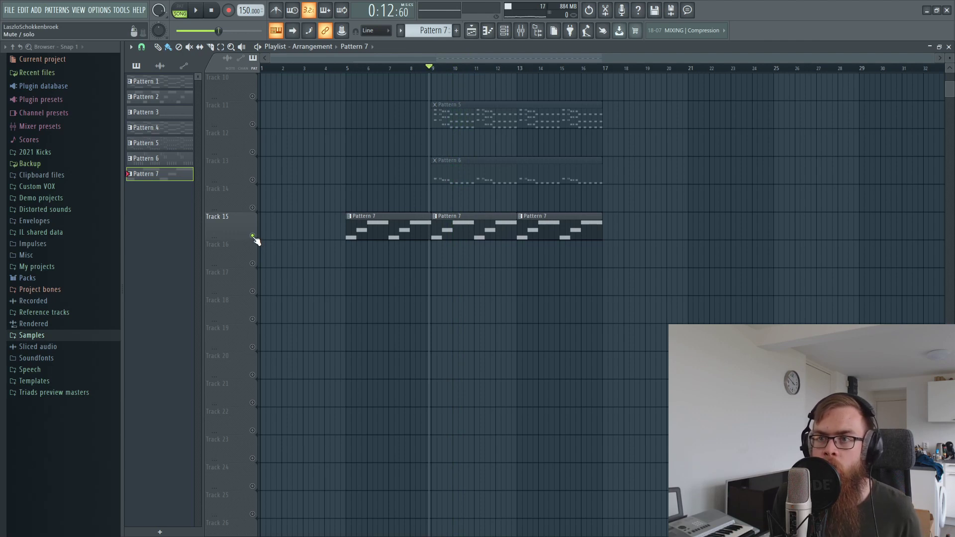
Step: Unsolo Track 15 and play the full break from bar 5
ctrl+click(252, 235)
scroll(472, 375, up, 3)
scroll(452, 234, down, 1)
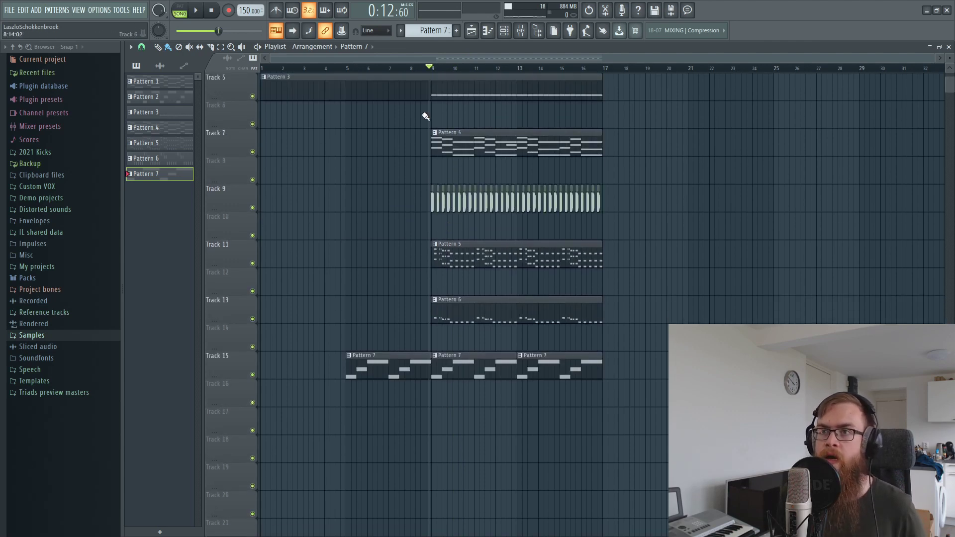
click(343, 68)
key(space)
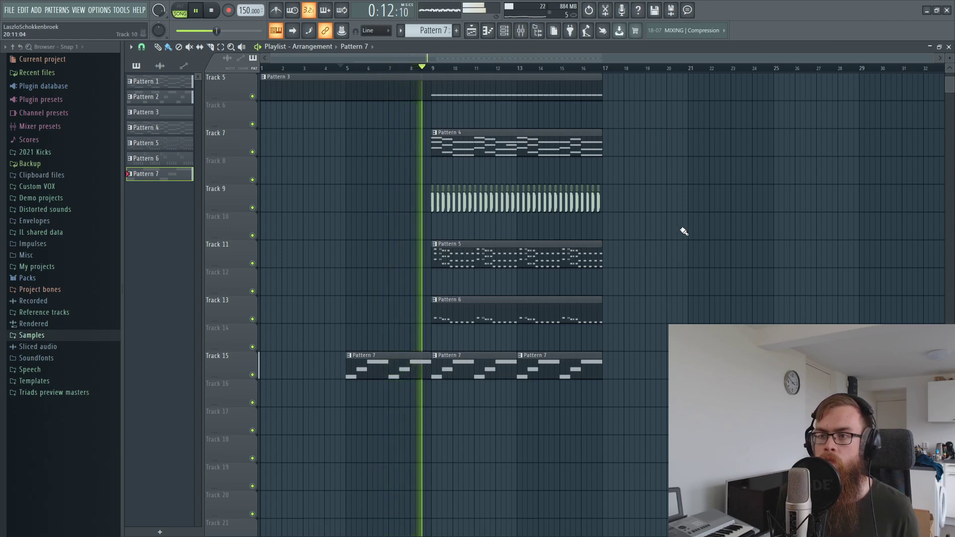
scroll(698, 224, down, 2)
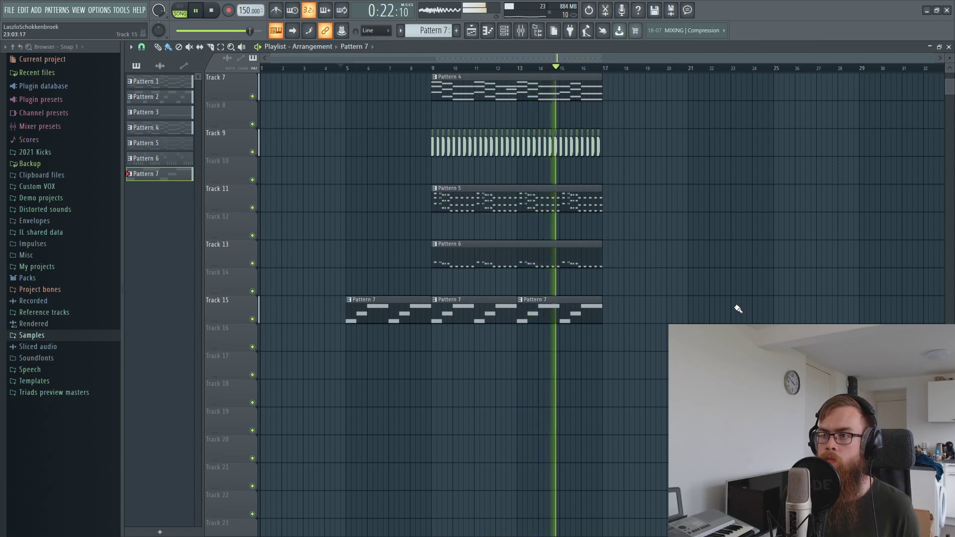
scroll(746, 306, up, 3)
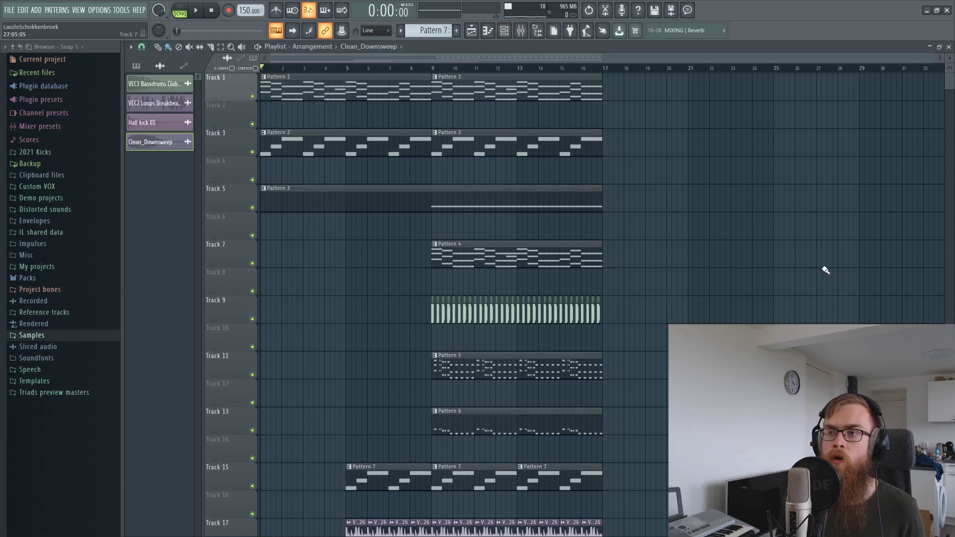
Step: Delete the stray Clean_Downsweep clip from Track 8
scroll(825, 271, down, 4)
click(283, 82)
key(Delete)
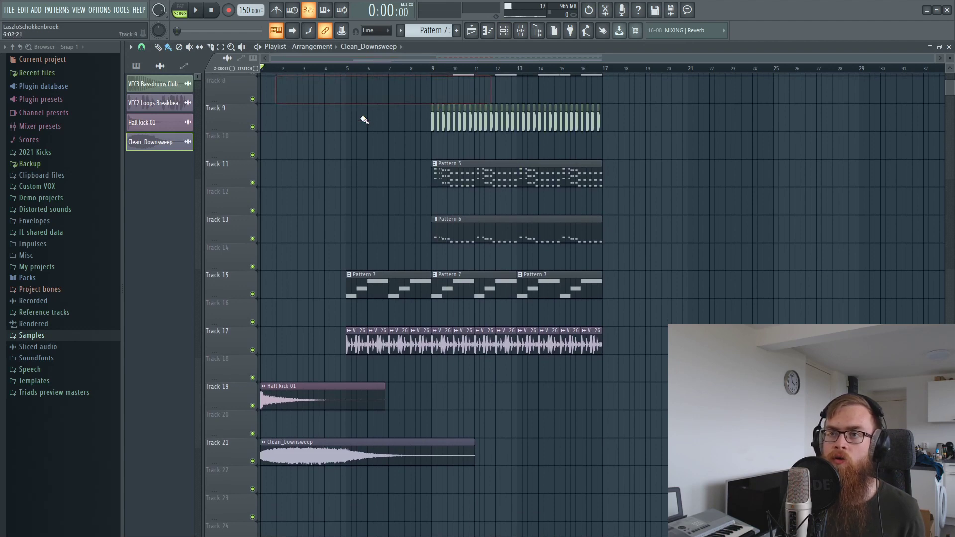
scroll(363, 121, down, 3)
Step: Raise the Hall kick 01 mixer fader from silence to about 95% and play to check
key(F9)
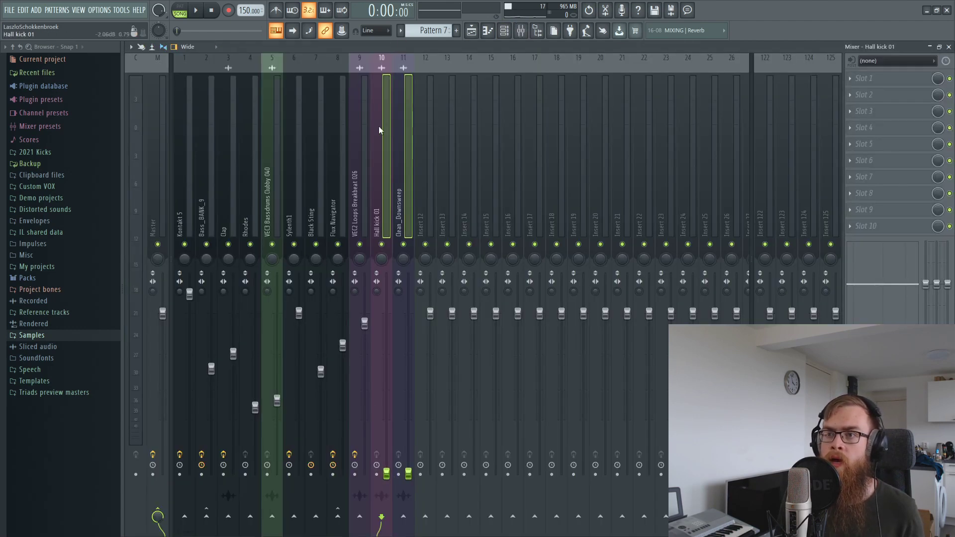
ctrl+click(384, 226)
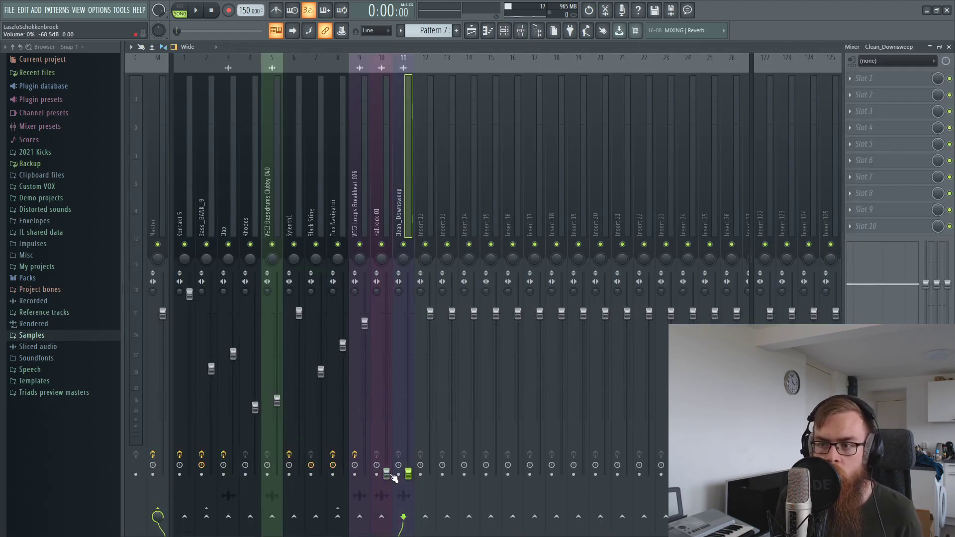
drag(392, 477, 392, 415)
key(space)
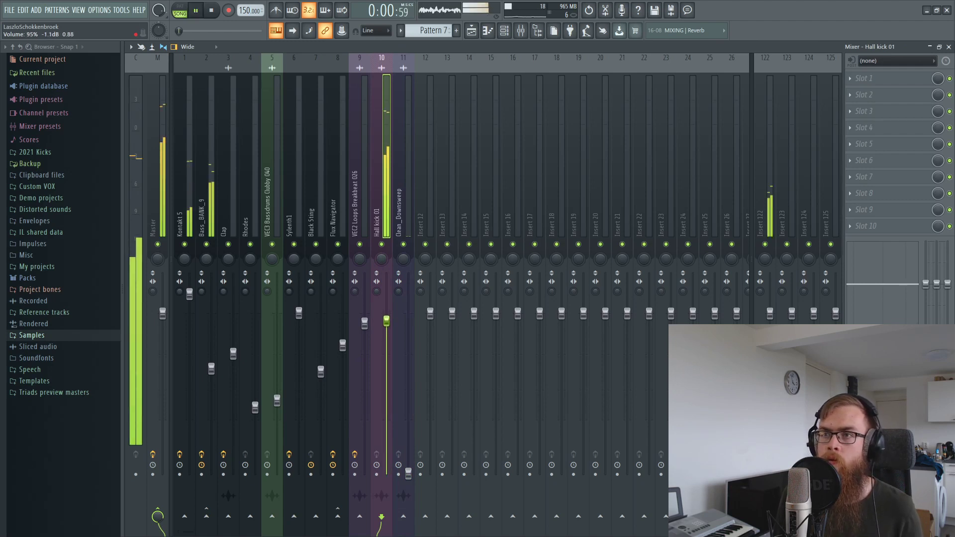
Step: Show all channels in the channel rack by switching the group to Unsorted
click(487, 30)
key(space)
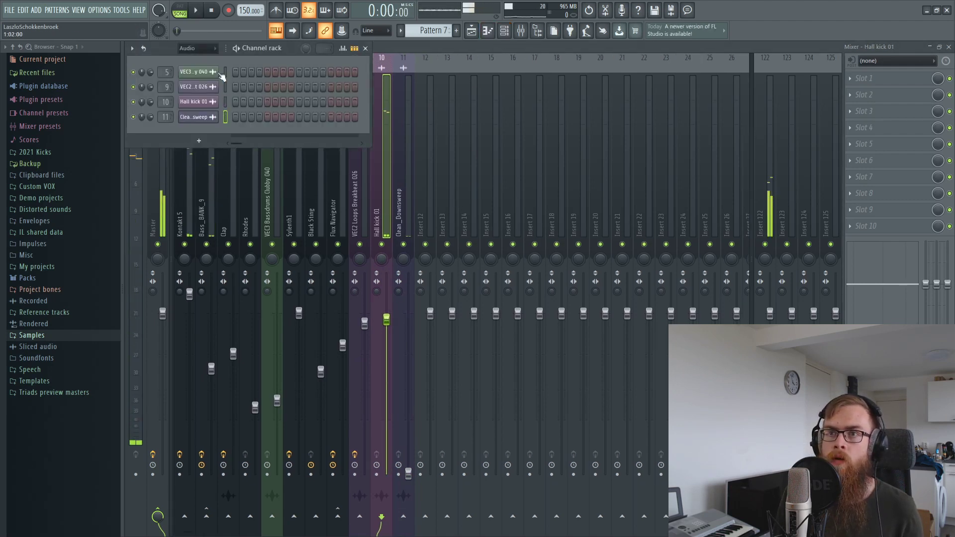
click(184, 82)
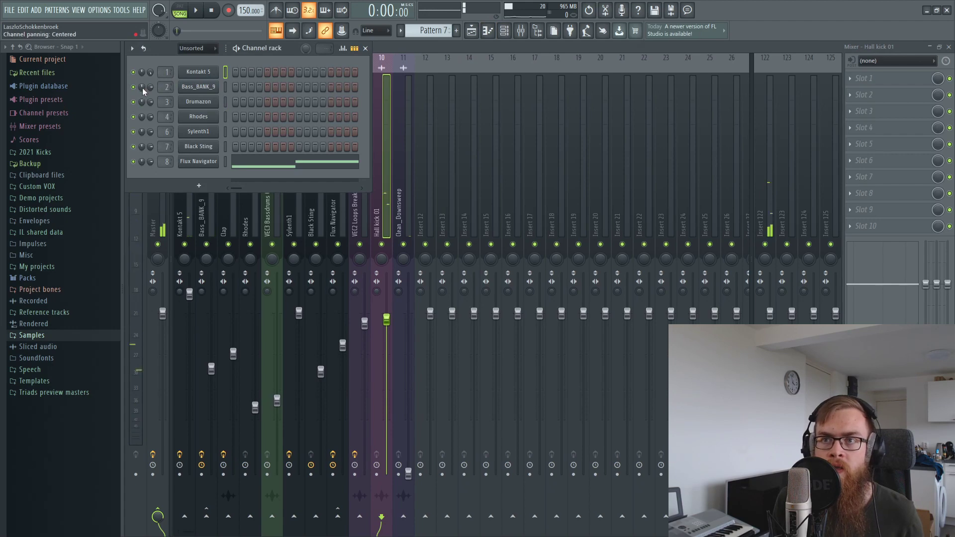
Step: Create a Bass_BANK_9 volume automation clip and move it onto Track 4
right_click(150, 87)
click(220, 174)
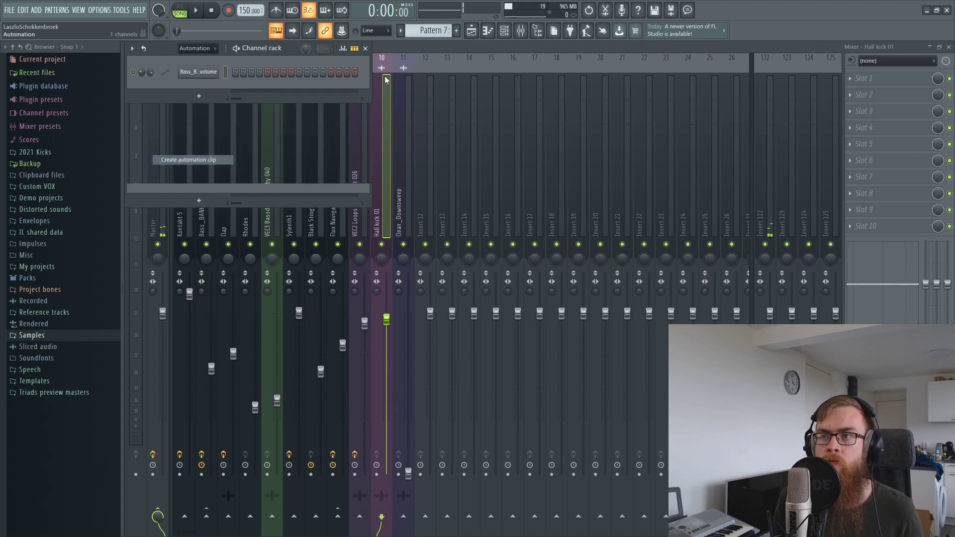
click(471, 31)
drag(348, 284, 303, 171)
Step: Hold the second point at 0% and add a point at bar 5 around 71%
right_click(303, 171)
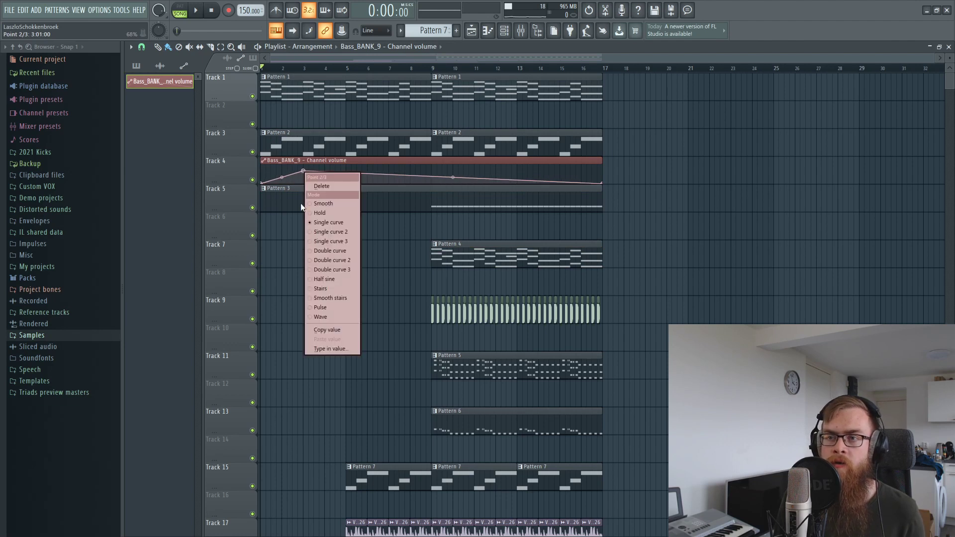
click(321, 214)
right_click(305, 171)
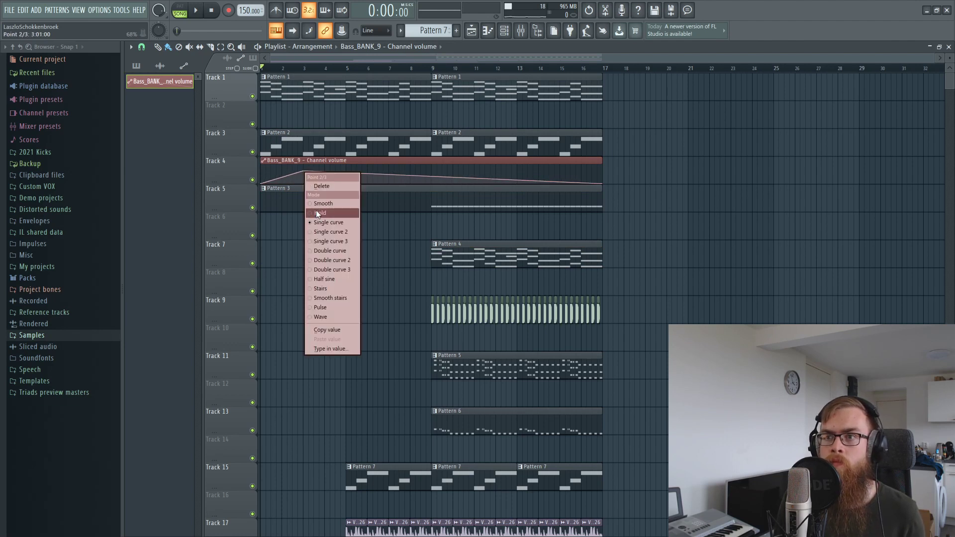
click(315, 211)
drag(304, 172, 305, 184)
click(347, 171)
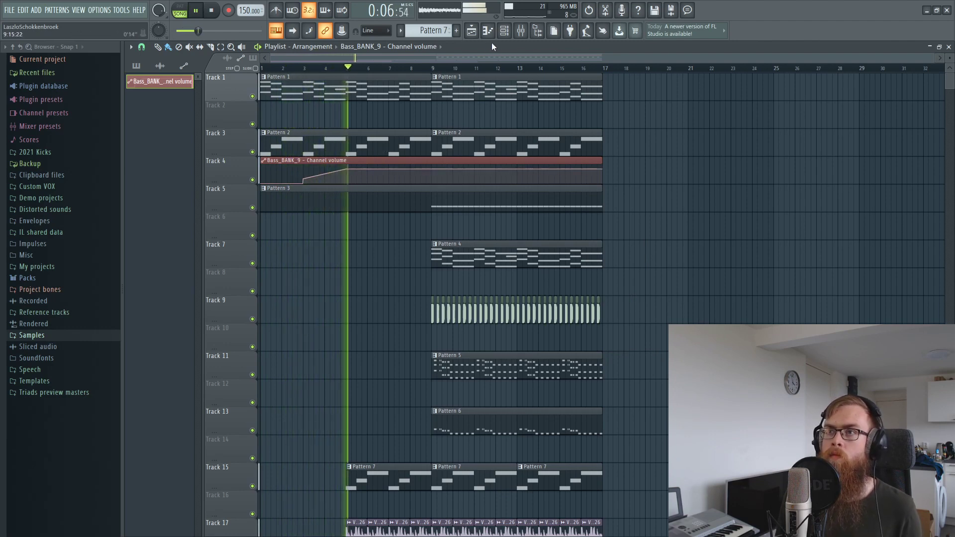
key(space)
scroll(341, 209, down, 10)
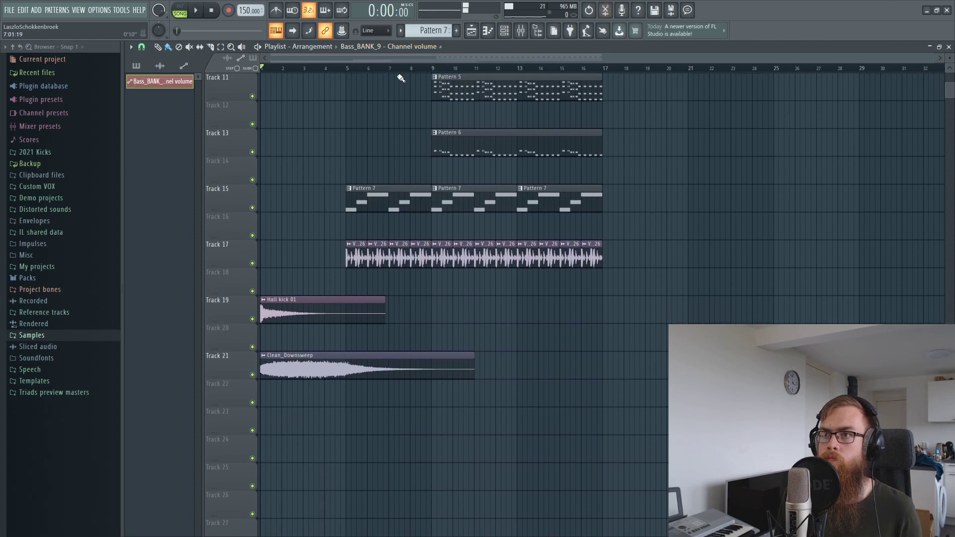
Step: Select bars 5–9 and sweep Volcano 2 Filter 1 Freq down to about 1189 Hz
drag(348, 70, 432, 71)
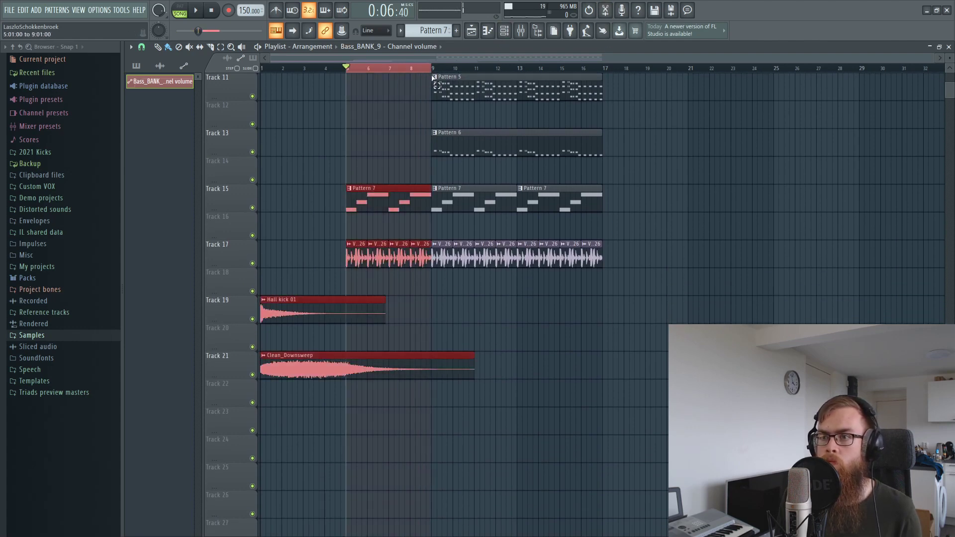
key(ctrl+d)
click(521, 32)
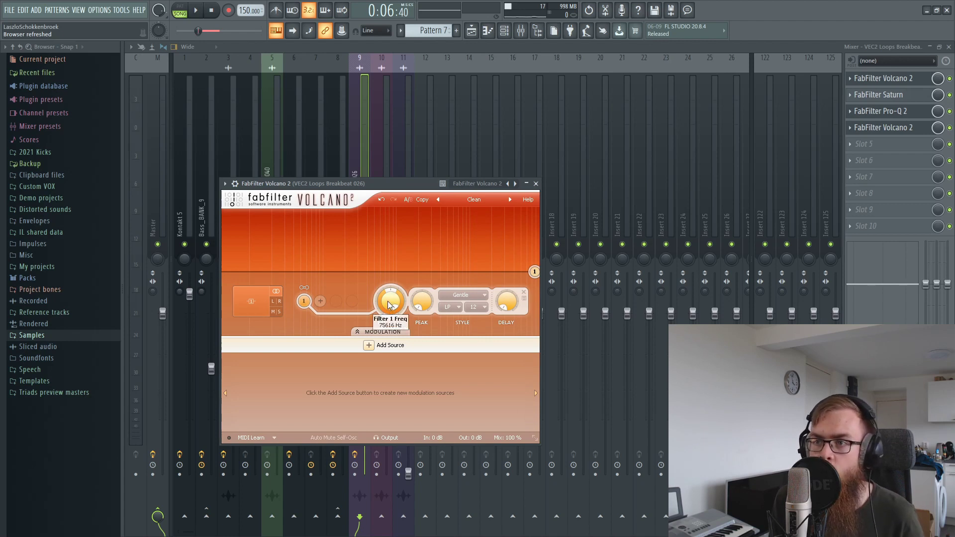
drag(390, 301, 401, 367)
Step: Create a Filter 1 Freq automation clip, place it on Track 18 at bar 5, and play
click(122, 10)
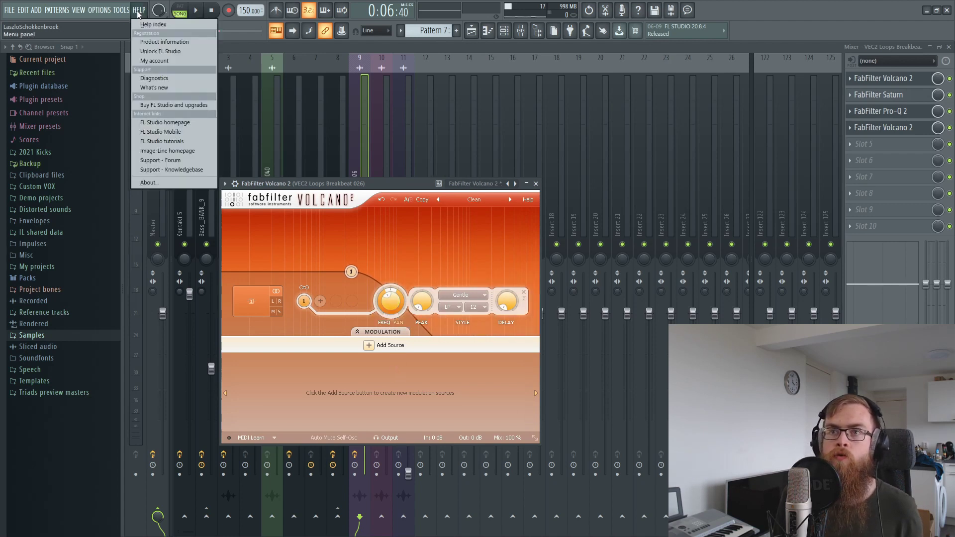
mouse_move(143, 147)
click(281, 201)
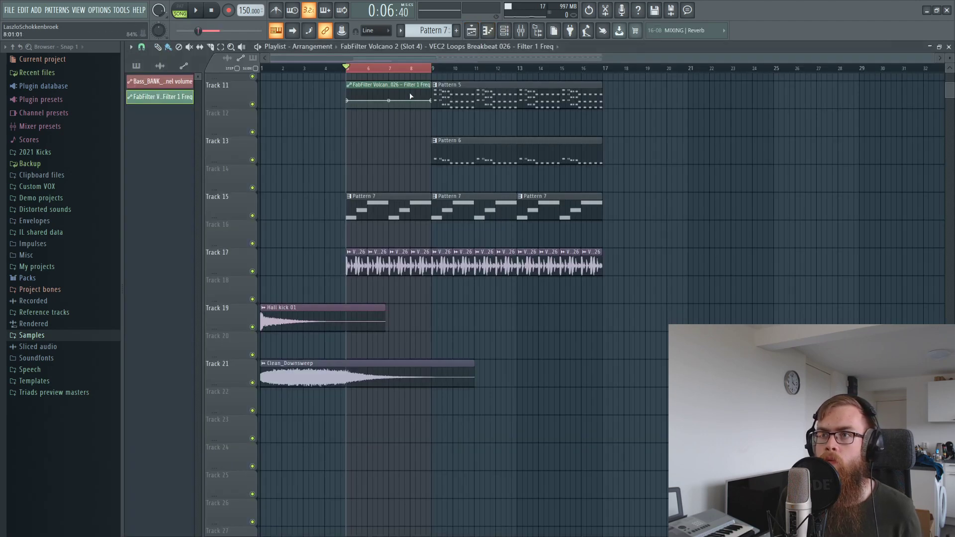
drag(410, 96, 431, 281)
key(space)
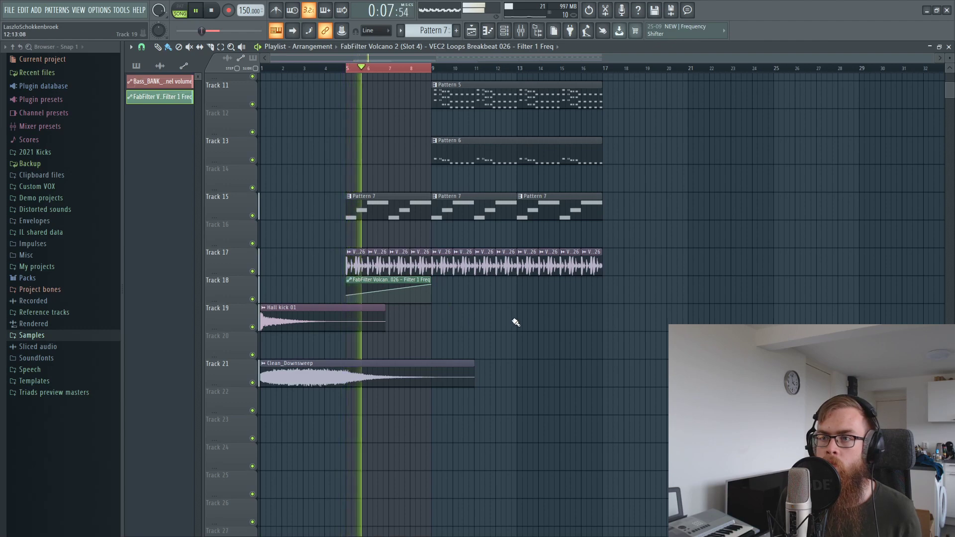
key(F9)
key(space)
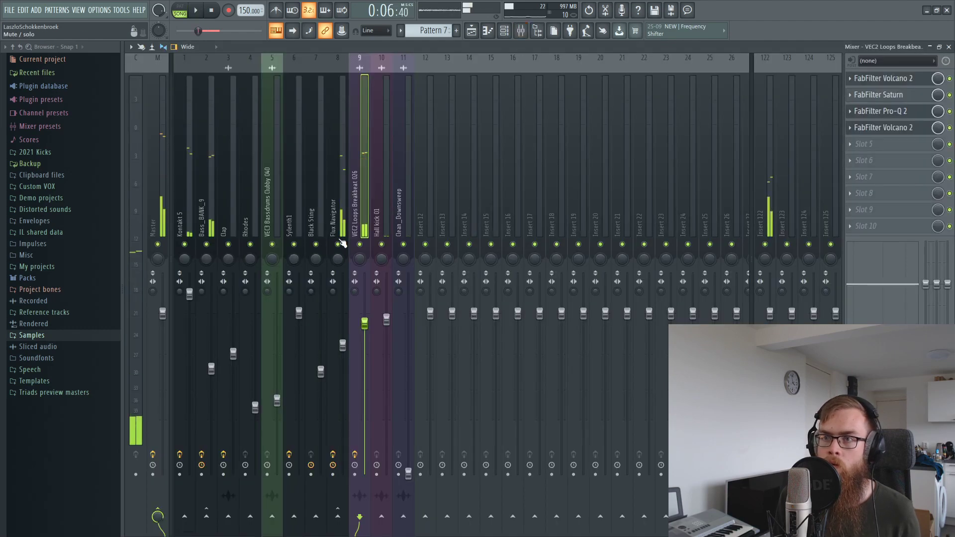
click(342, 210)
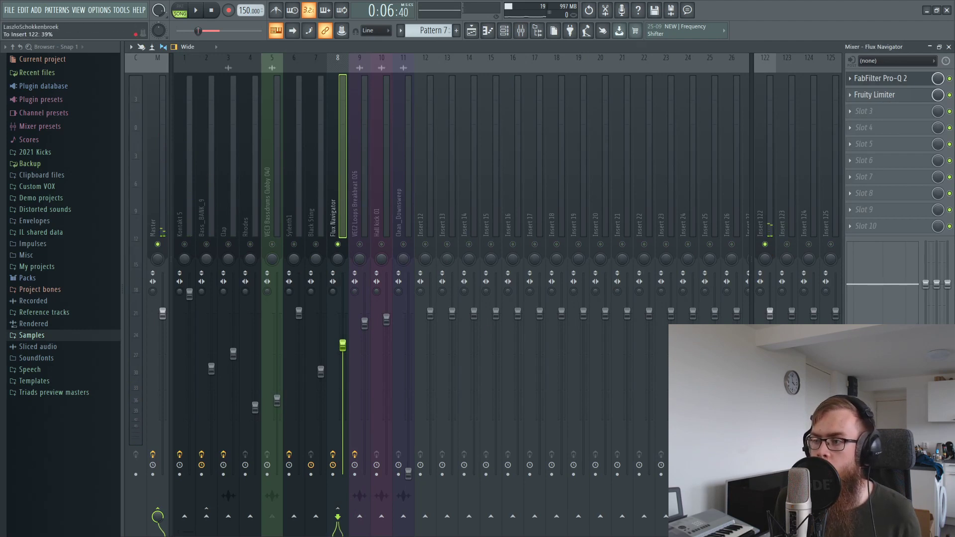
key(space)
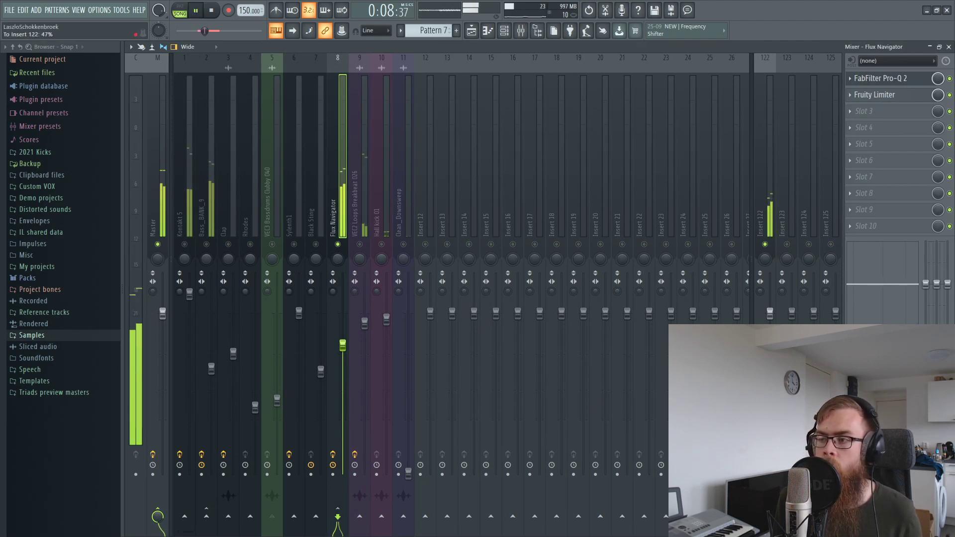
key(space)
click(360, 244)
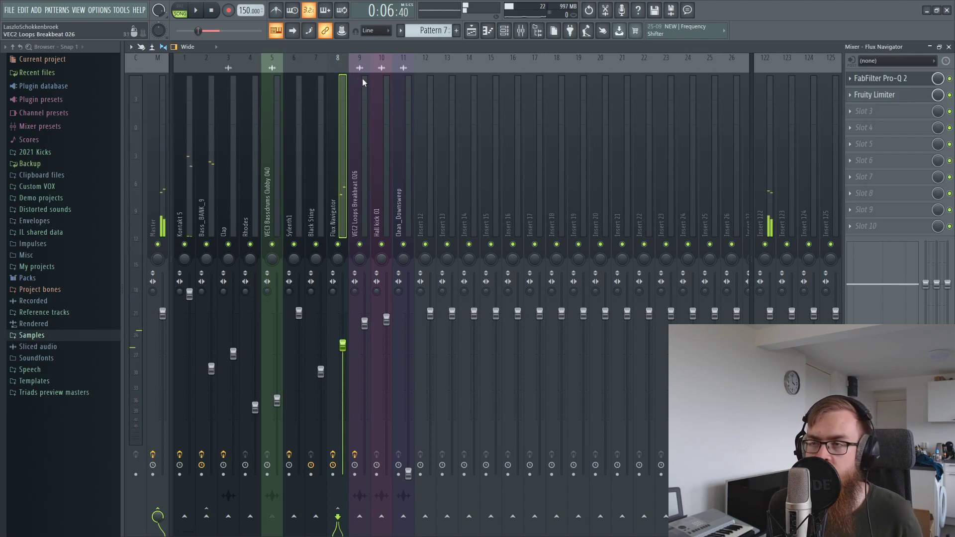
key(F5)
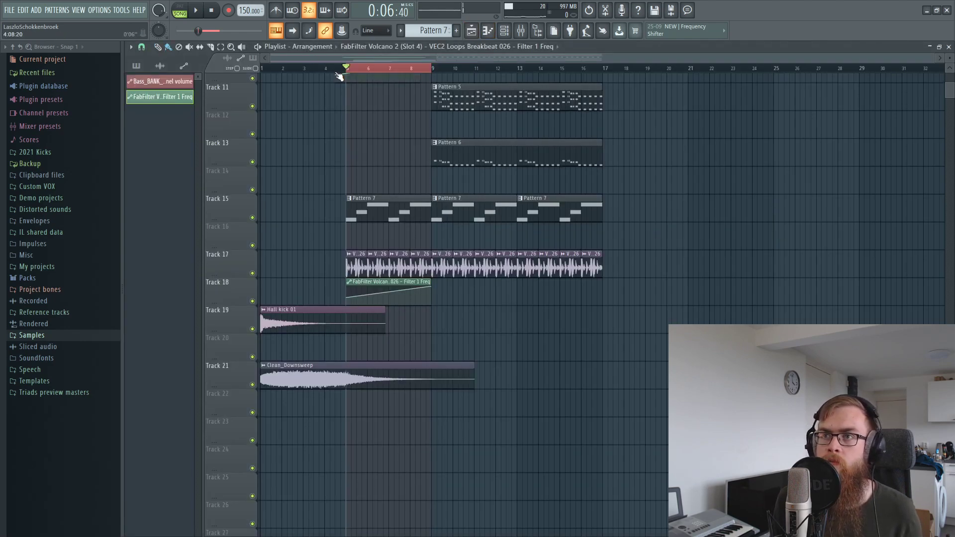
Step: Solo Track 11, set the song position to bar 9, and bring up Sylenth1
scroll(338, 102, up, 2)
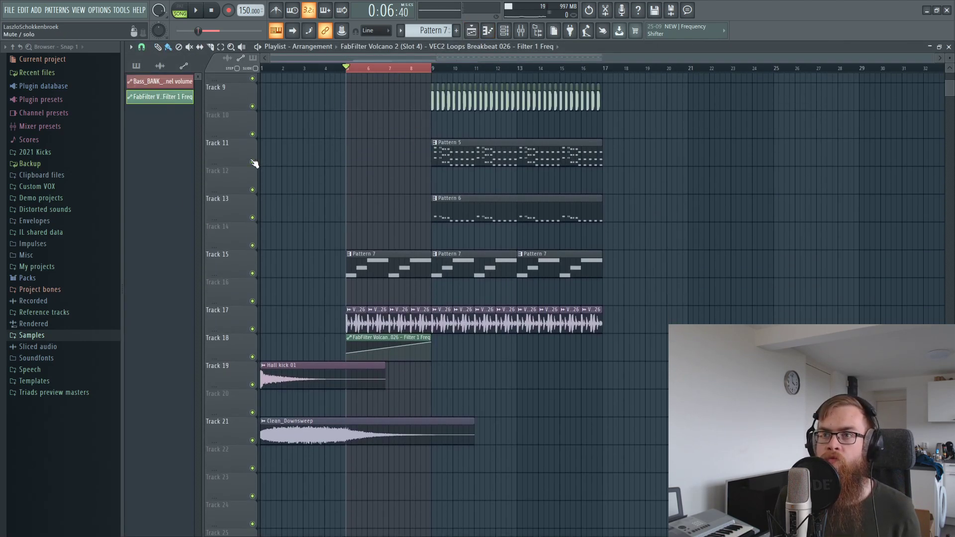
right_click(252, 162)
click(441, 69)
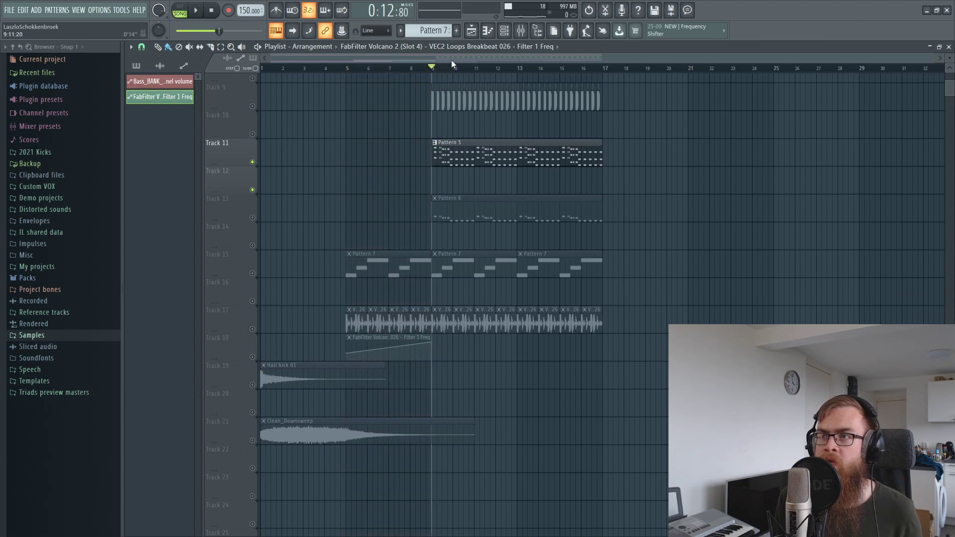
key(F6)
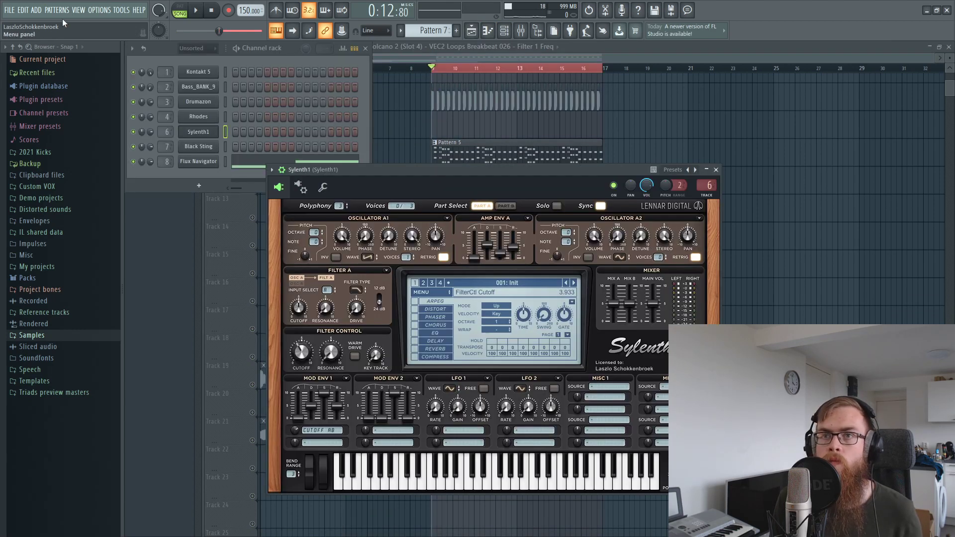
Step: Create a FilterCtl Cutoff automation clip on Track 12 at bar 9, rising, and unmute Track 13
click(124, 9)
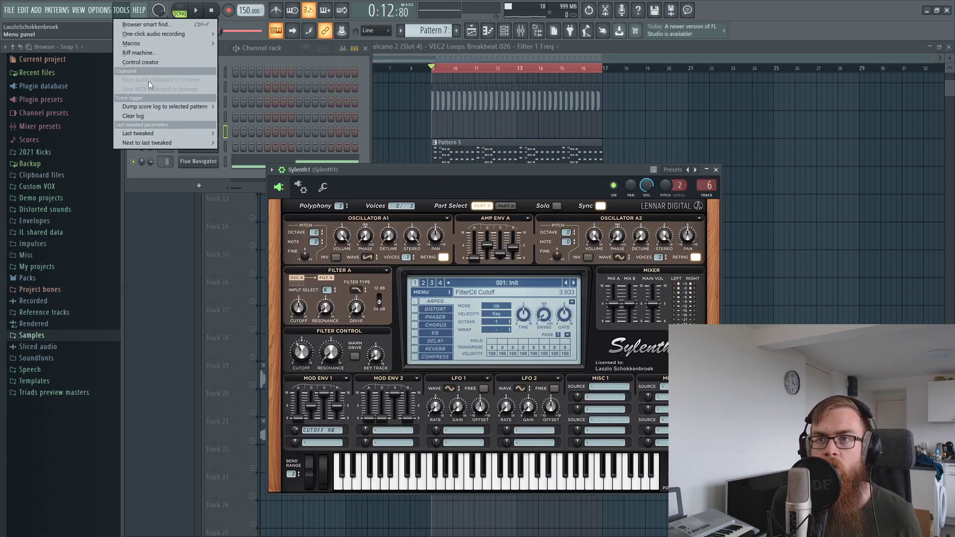
mouse_move(153, 133)
click(281, 200)
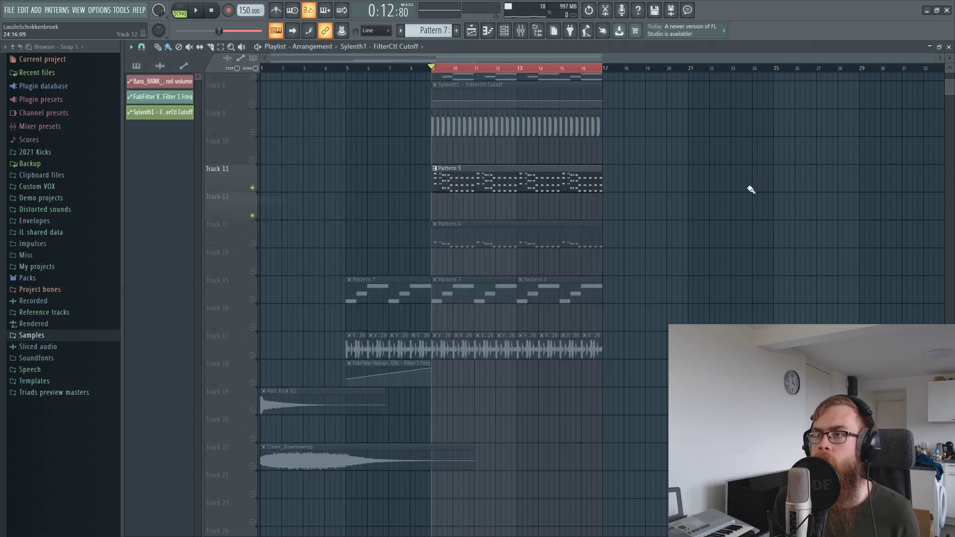
drag(519, 86, 514, 197)
key(space)
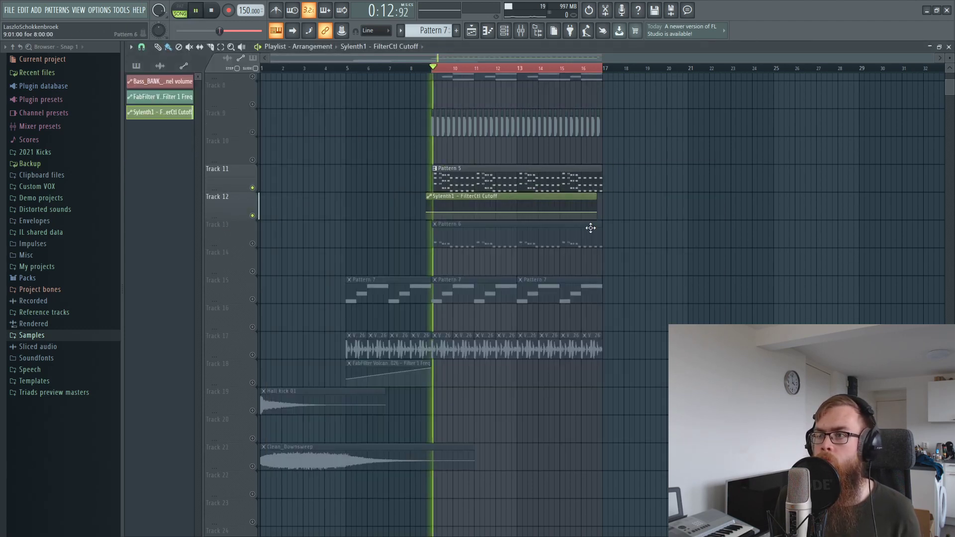
drag(591, 203, 604, 202)
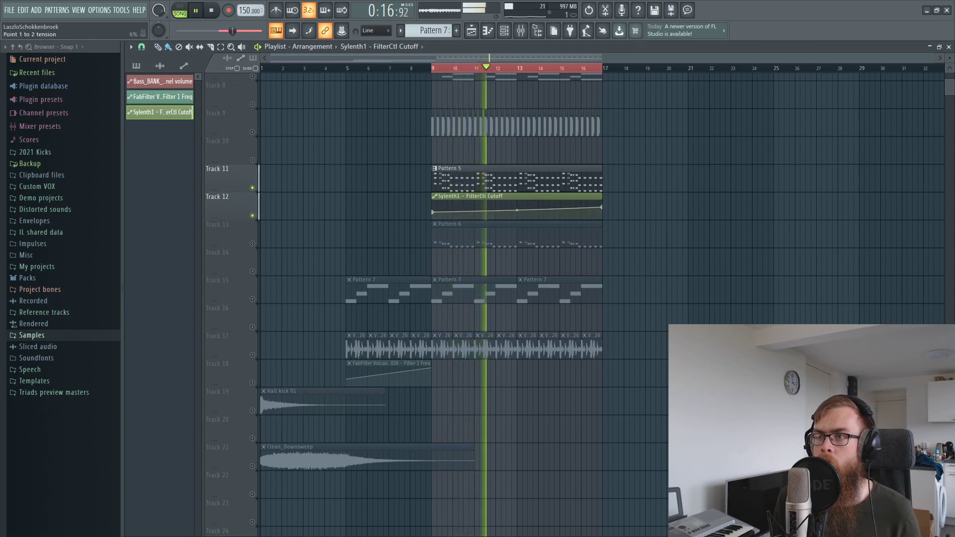
click(252, 244)
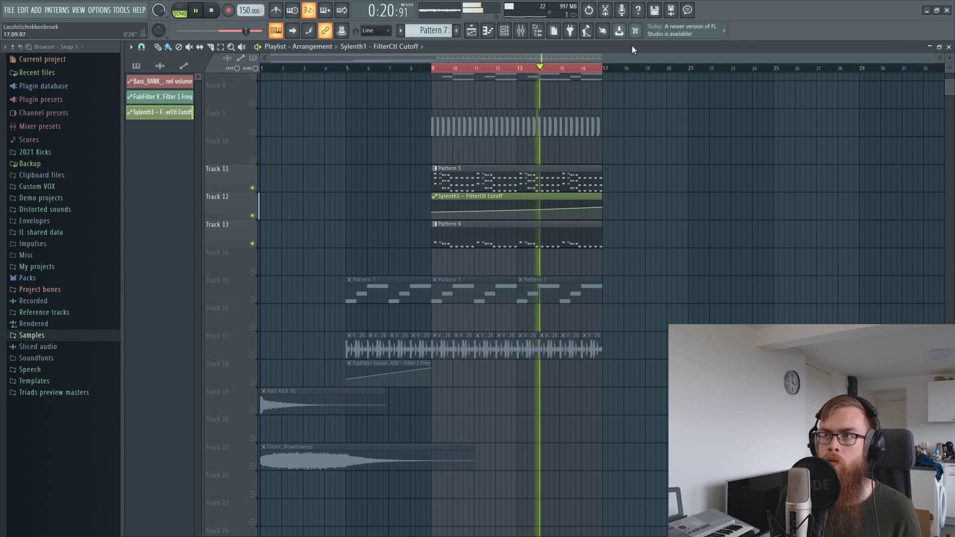
scroll(676, 248, up, 5)
Step: Stop playback, unsolo all tracks, and return the song position to the start
scroll(675, 248, down, 1)
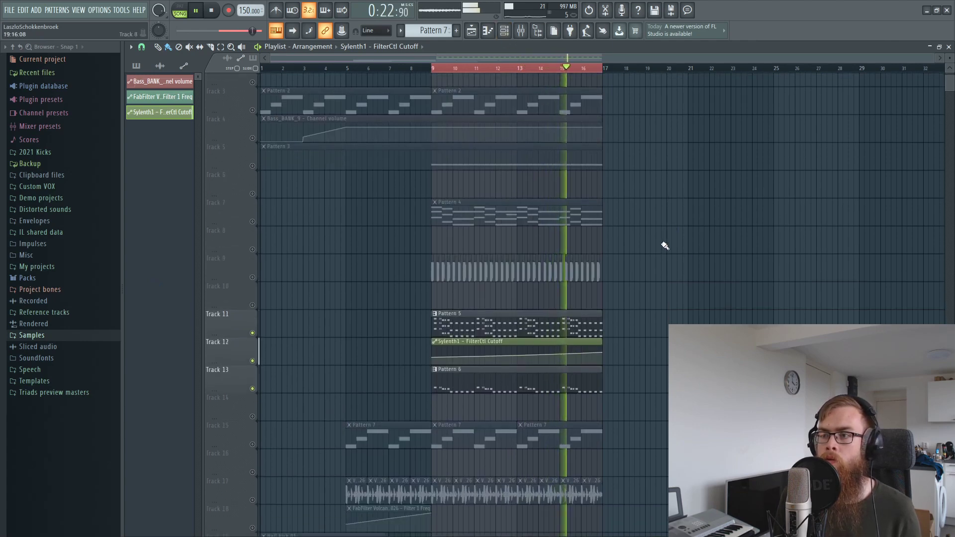
scroll(679, 251, up, 1)
scroll(682, 253, up, 1)
key(space)
right_click(258, 179)
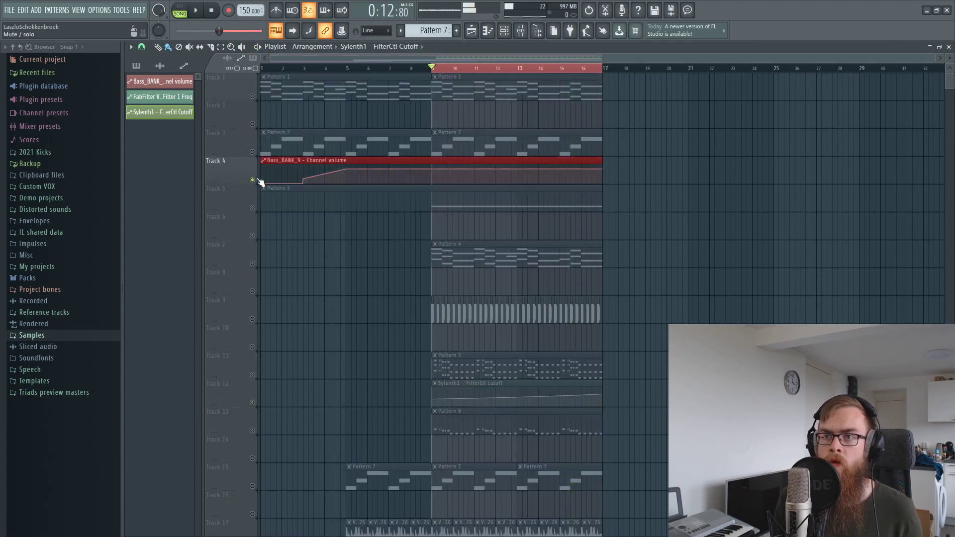
right_click(258, 179)
click(277, 69)
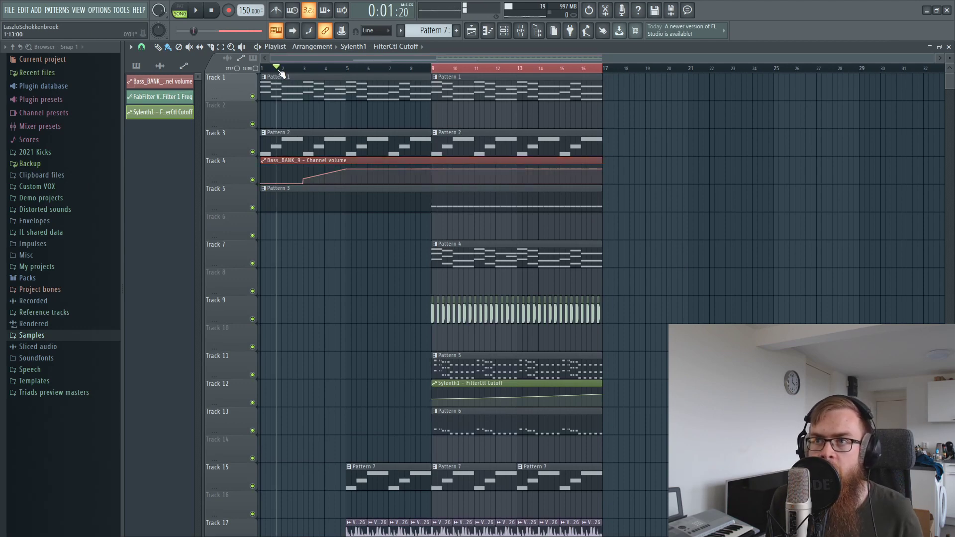
Step: Turn up the Clean_Downsweep mixer fader and play to check the level
scroll(461, 191, down, 10)
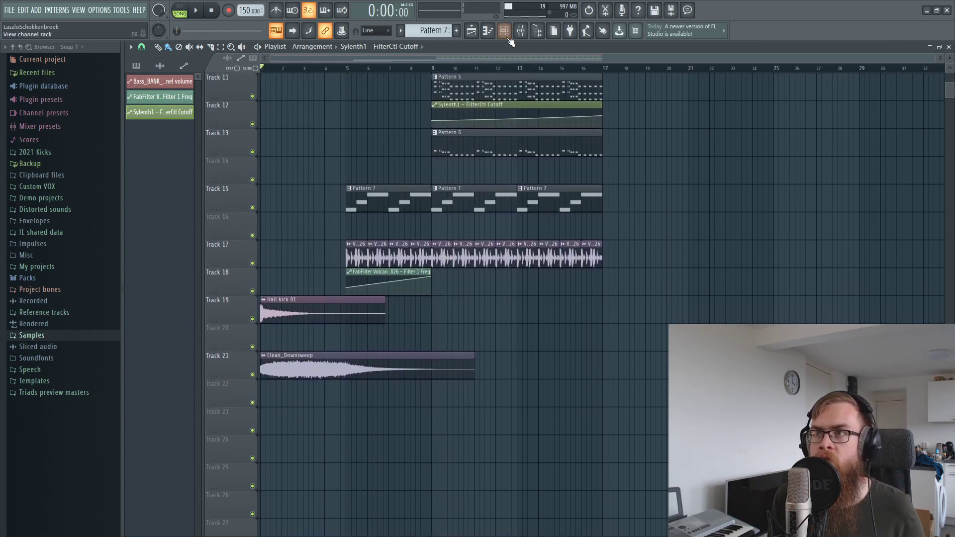
key(F9)
drag(405, 461, 408, 456)
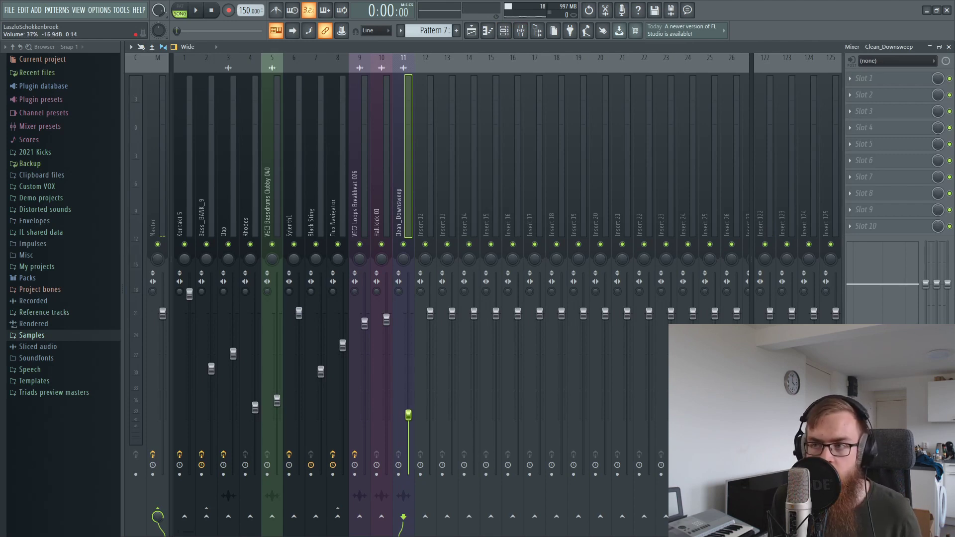
drag(409, 415, 412, 398)
key(space)
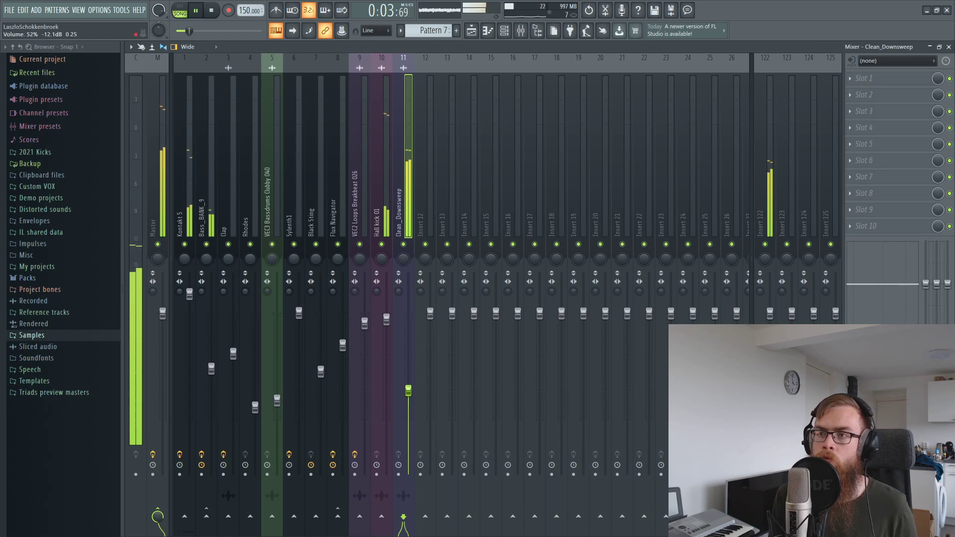
Step: Raise the VEC3 Bassdrums mixer fader slightly
click(488, 29)
scroll(478, 248, up, 5)
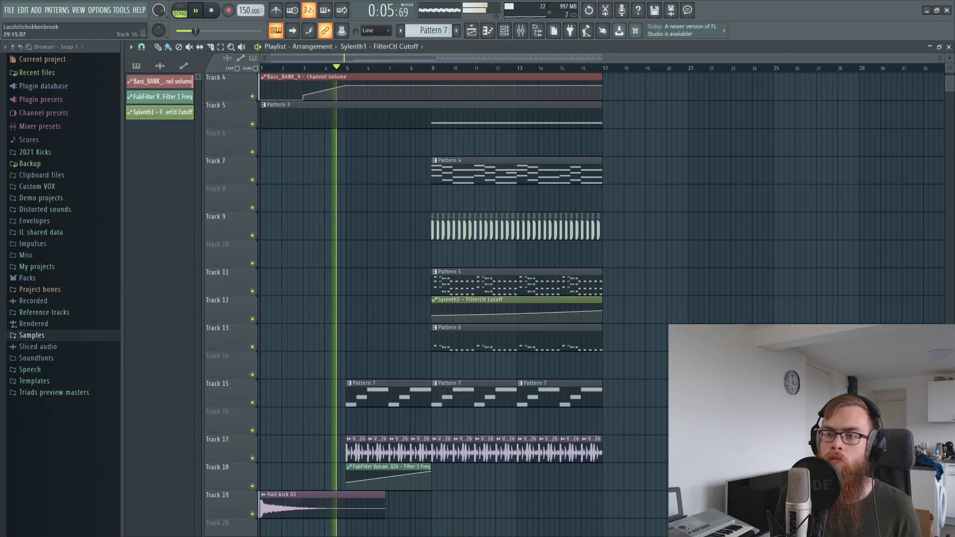
scroll(392, 395, down, 2)
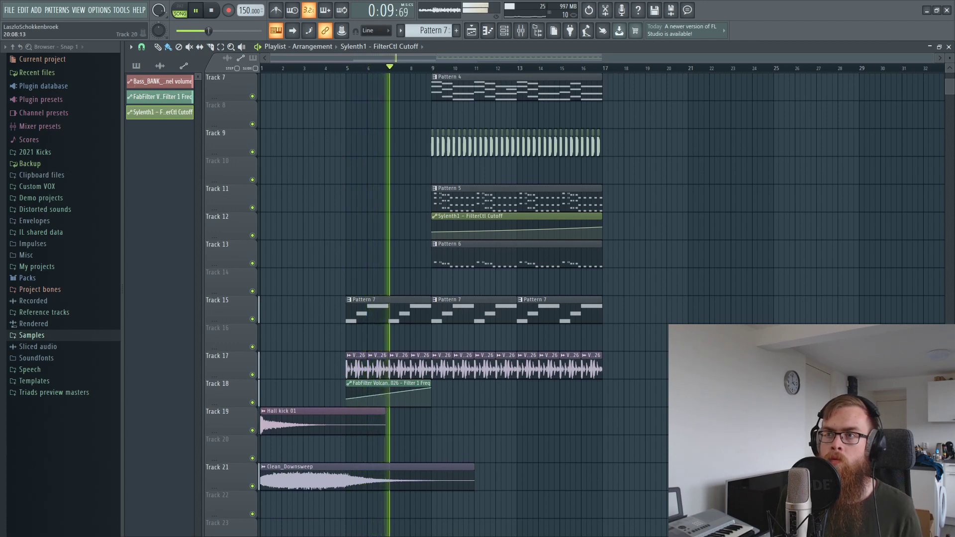
scroll(665, 202, down, 4)
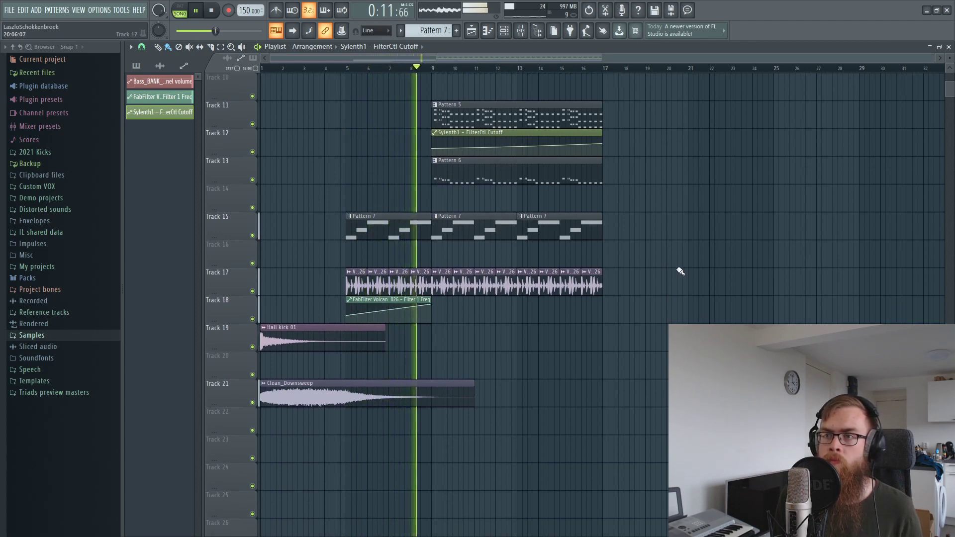
scroll(682, 268, up, 4)
scroll(767, 181, up, 4)
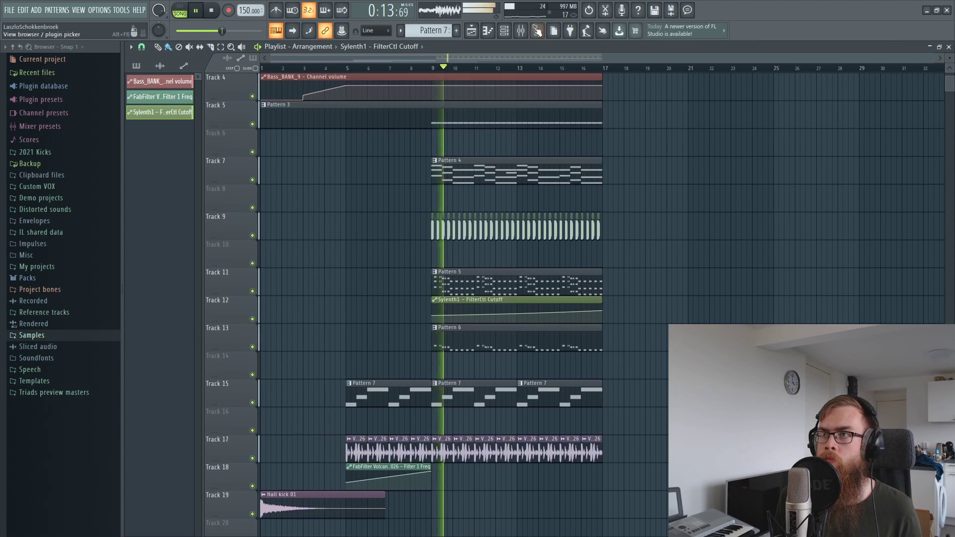
key(F9)
drag(277, 401, 277, 394)
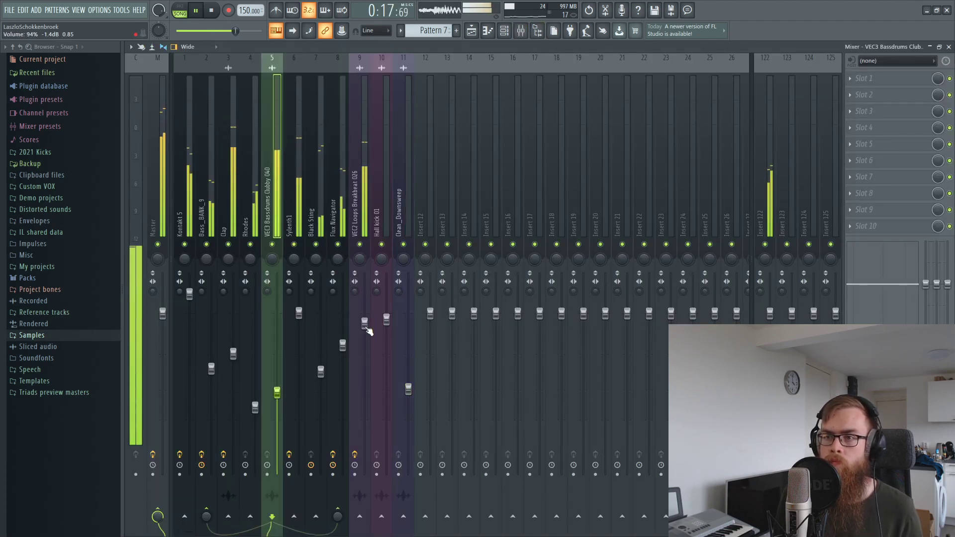
Step: Add a second Hall kick 01 clip on Track 19 snapped to bar 17
key(F9)
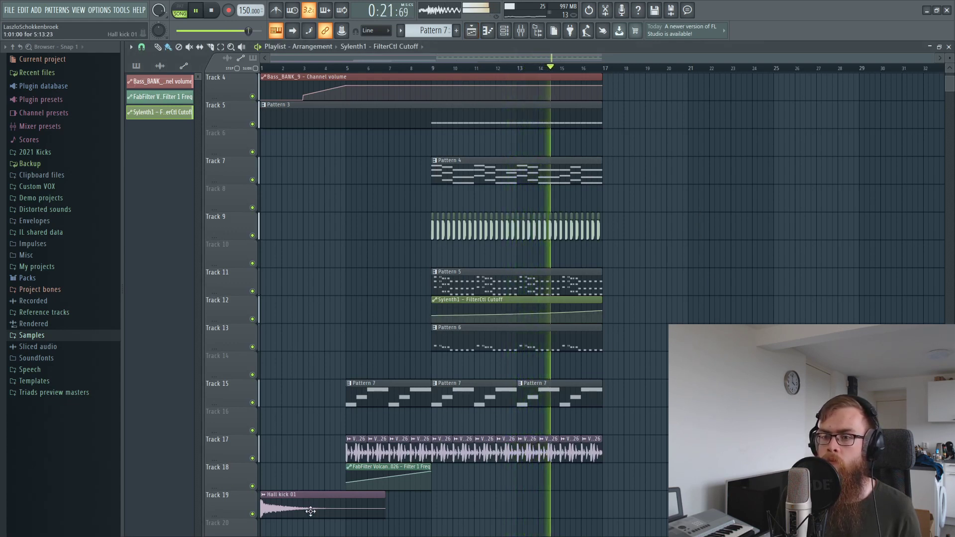
click(666, 506)
drag(665, 507, 650, 507)
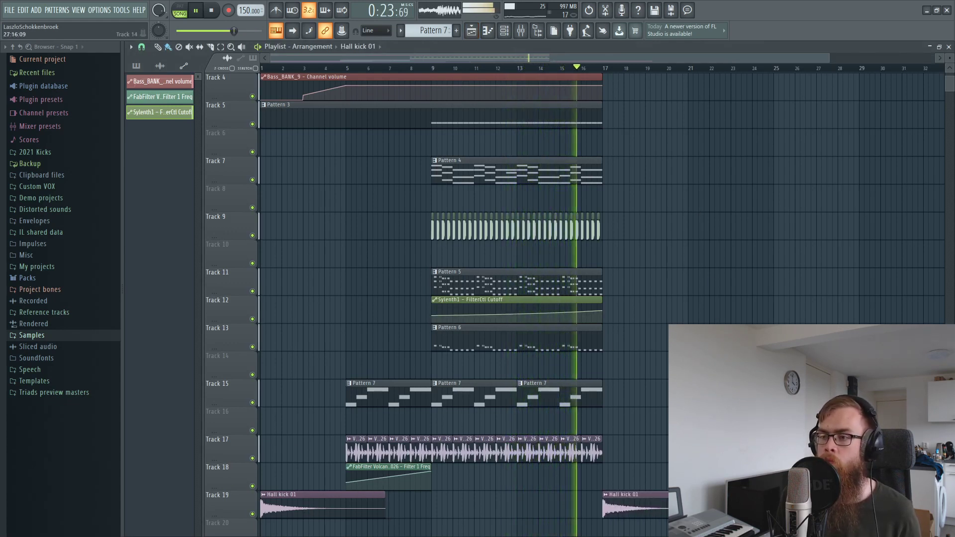